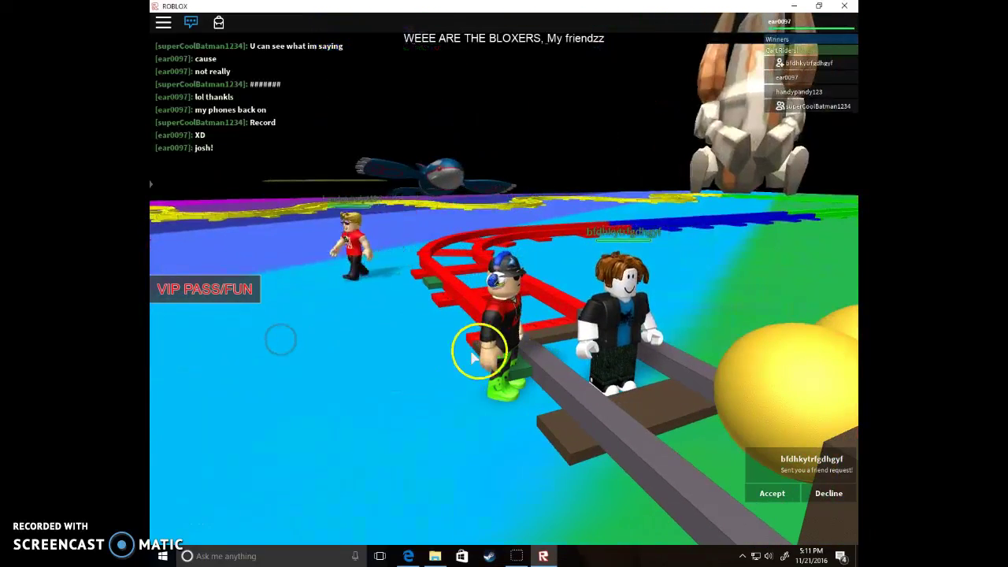
Decline the friend request, then push the cart around the red curve onto the blue track.
left_click(836, 493)
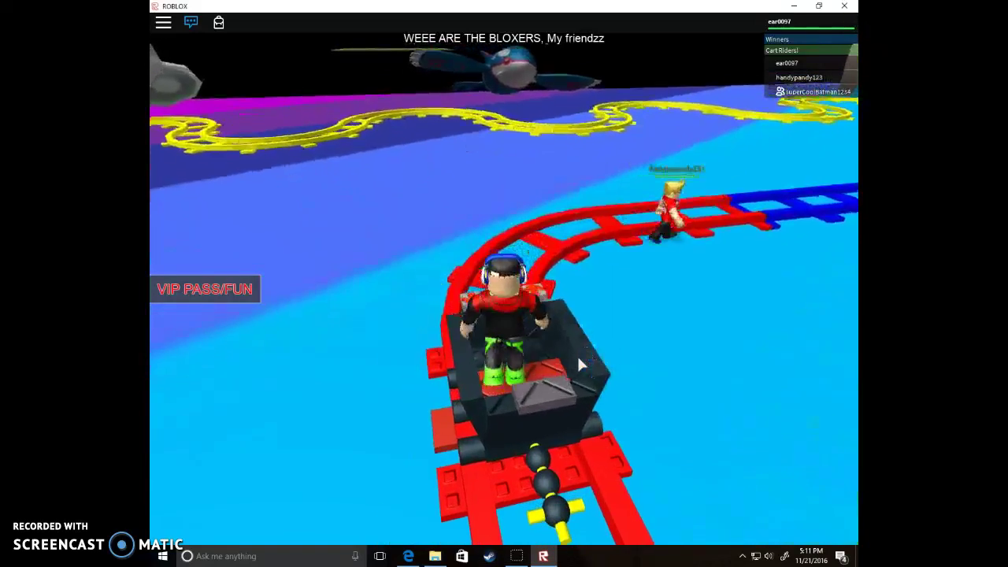
right_click(547, 356)
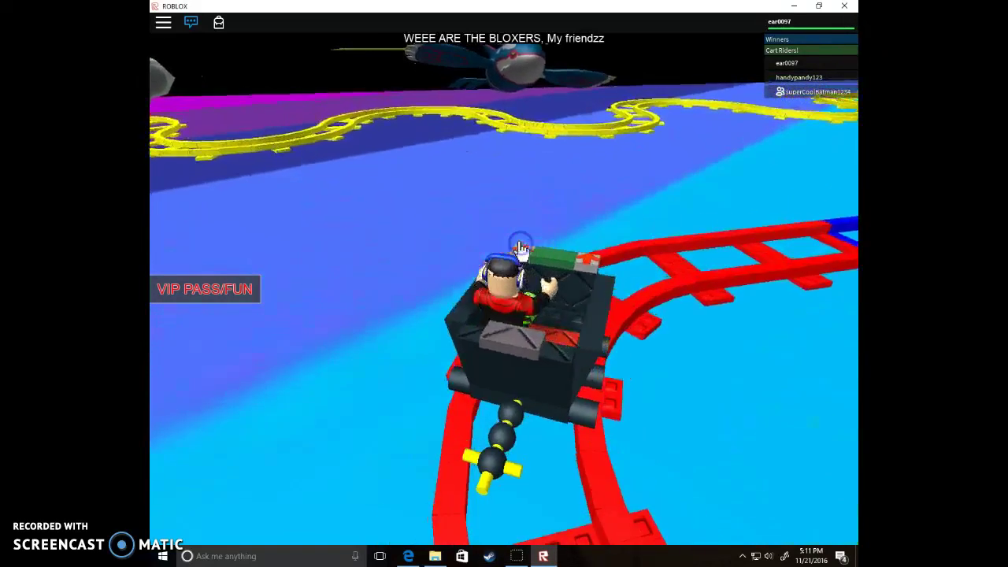
right_click(568, 214)
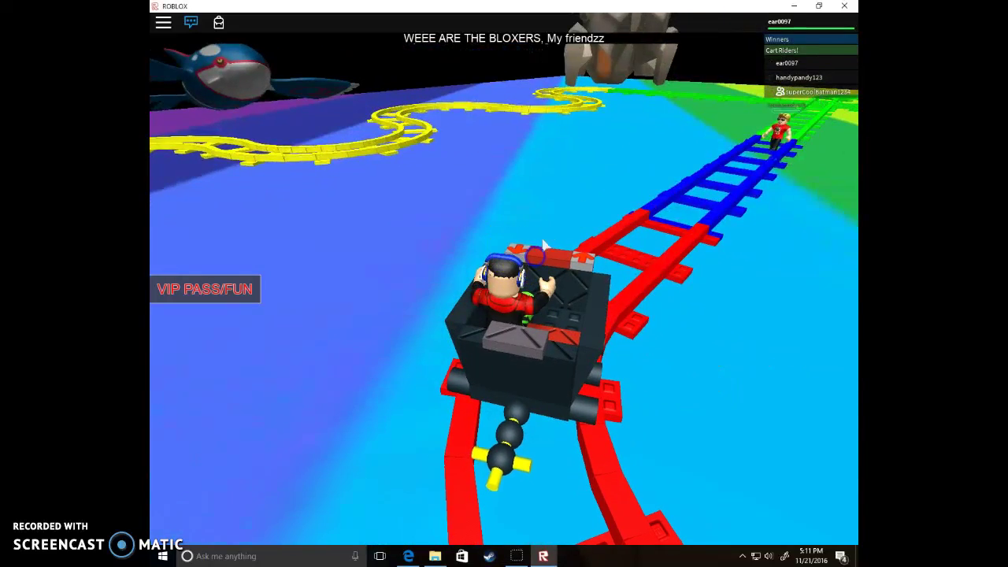
right_click(543, 244)
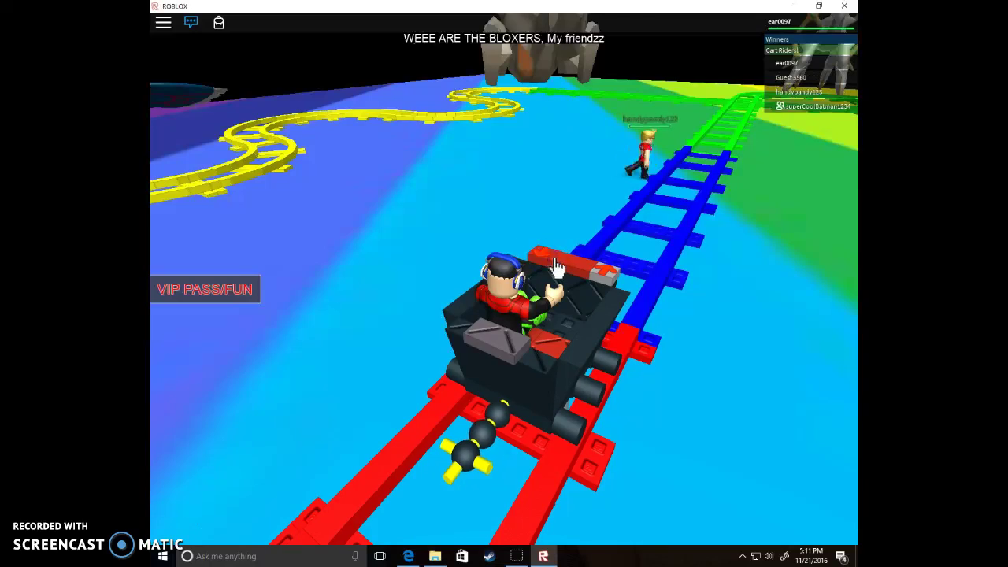
left_click(567, 266)
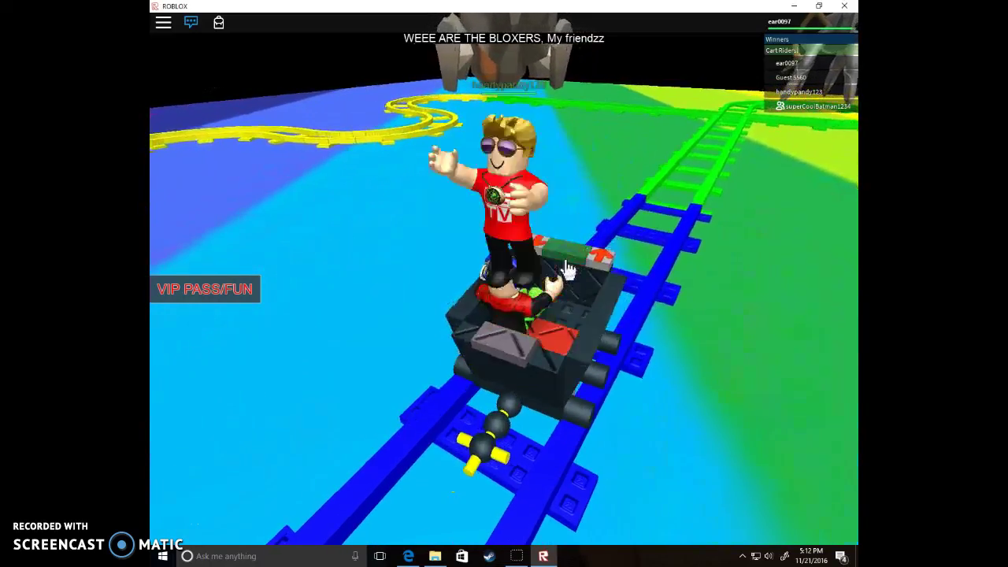
Leave the cart and run across the grass toward the coaster towers and VIP walls.
key("space")
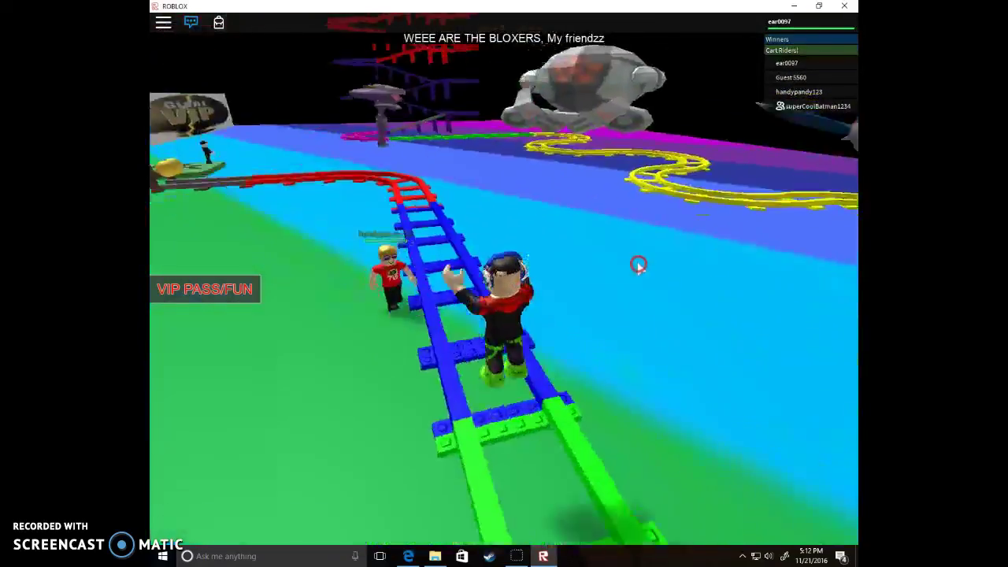
key("w")
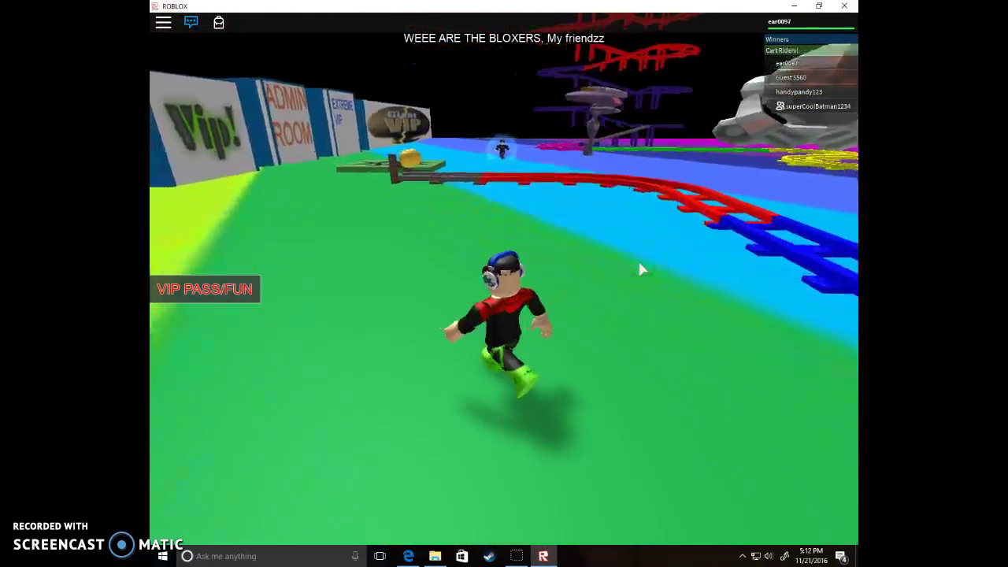
left_click_drag(638, 265, 655, 259)
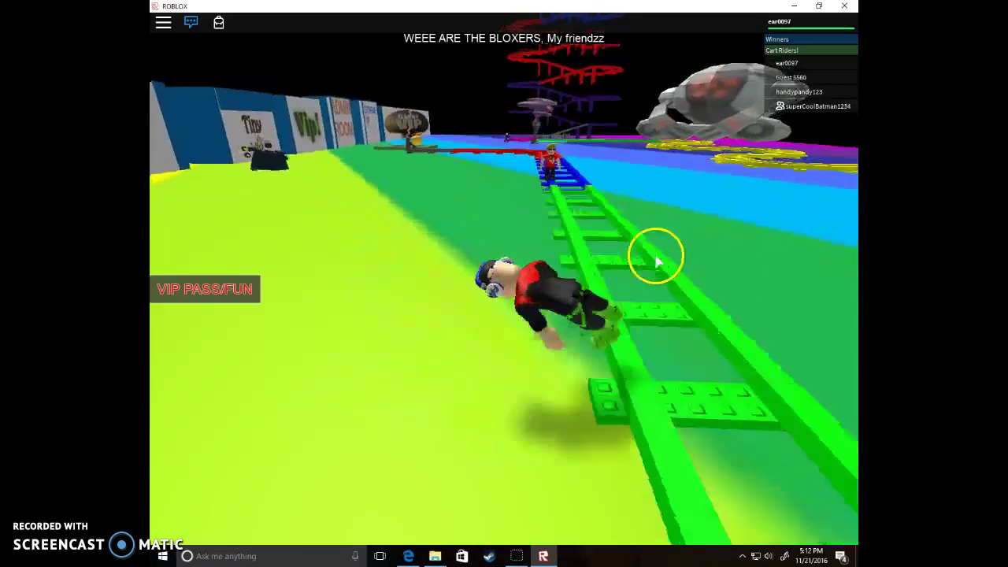
key("w")
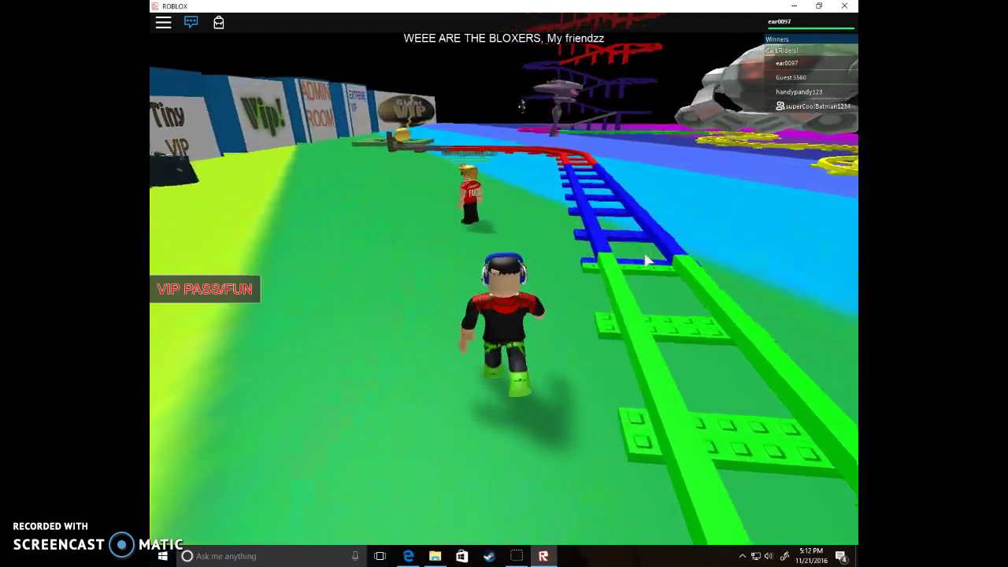
right_click(638, 258)
key("w")
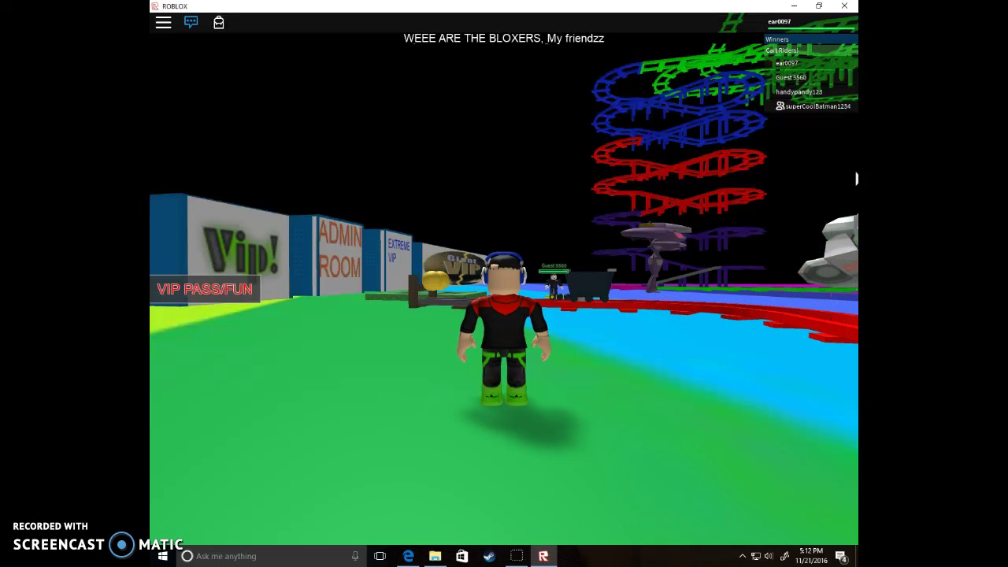
Run to the cart on the red track, ride it briefly, and jump out.
key("w")
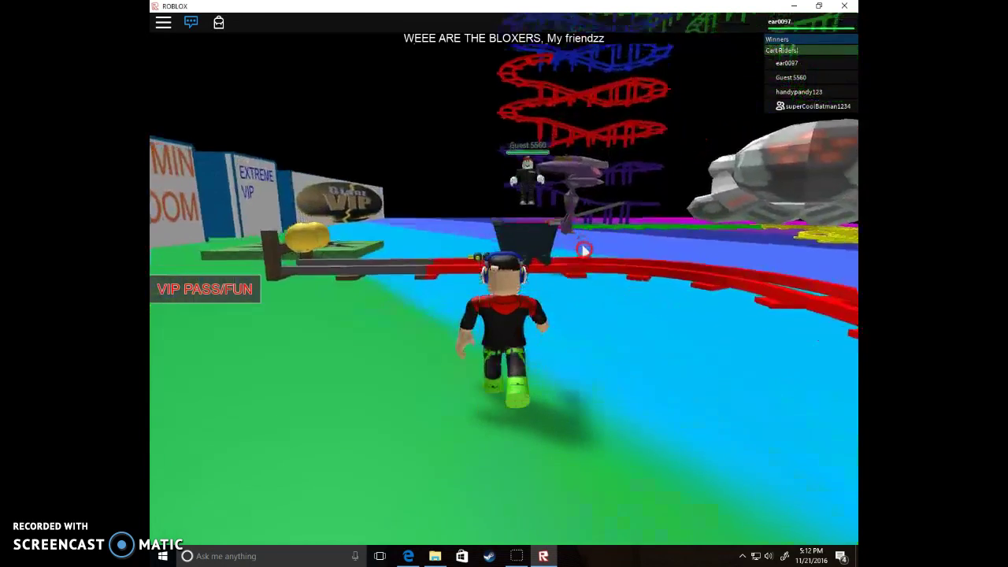
left_click(496, 218)
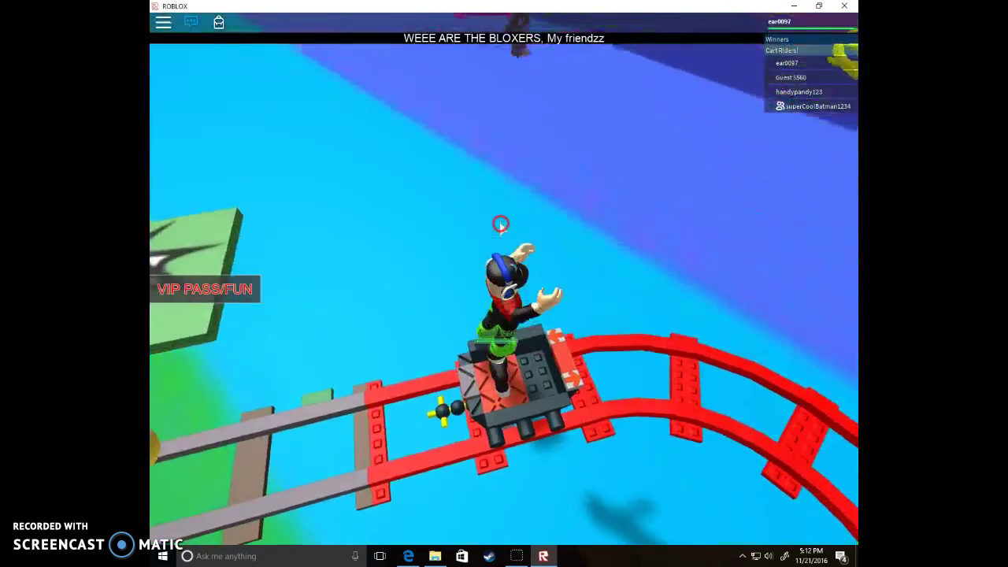
left_click(563, 315)
key("space")
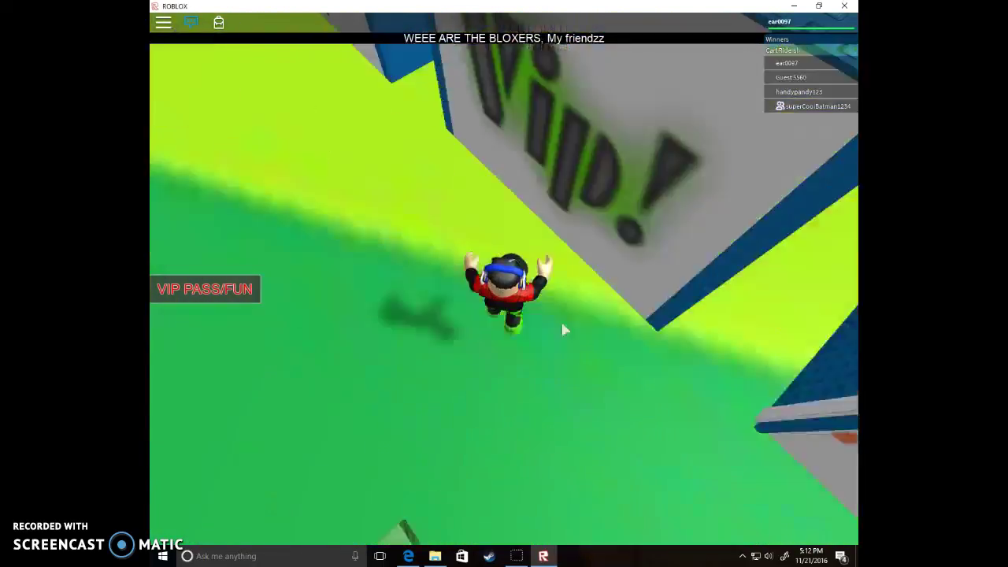
Walk across the blue and green floors into the black launcher cart.
key("w")
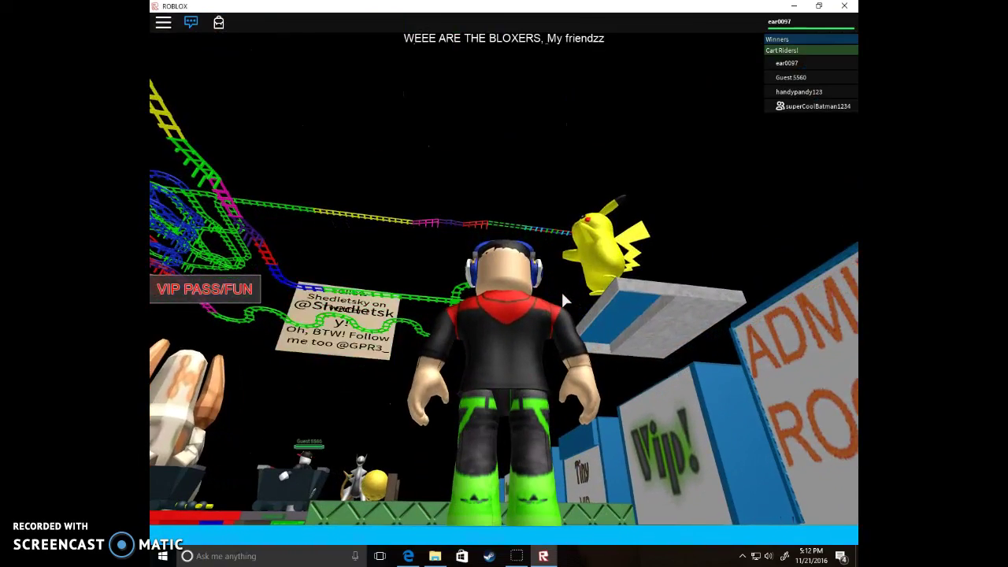
scroll(561, 289, "up", 2)
key("w")
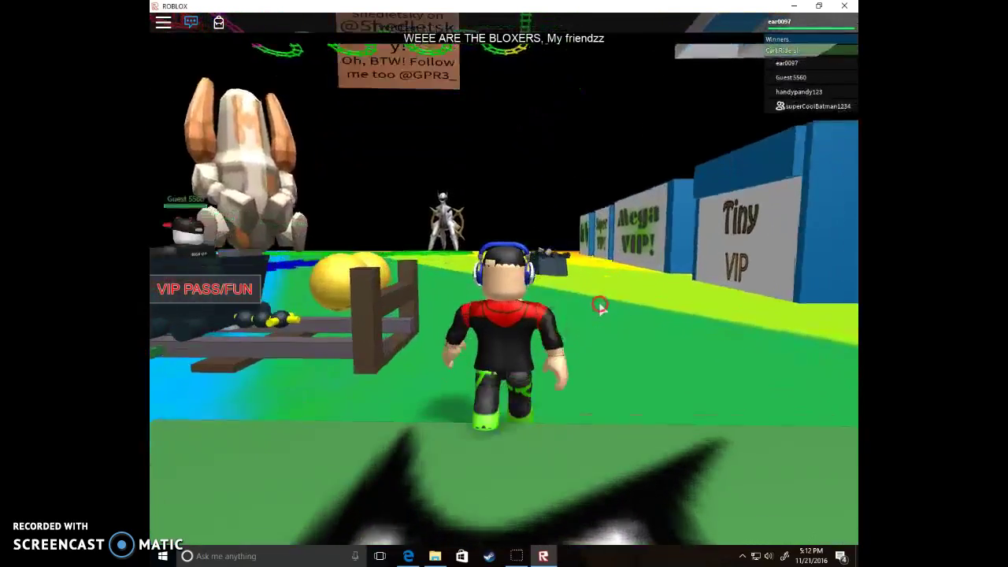
key("a")
key("w")
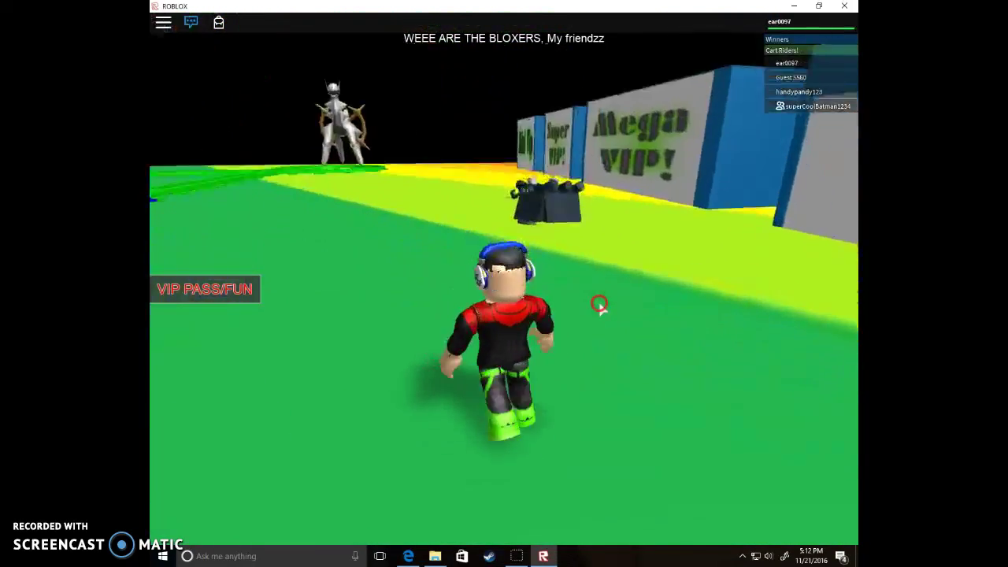
key("w")
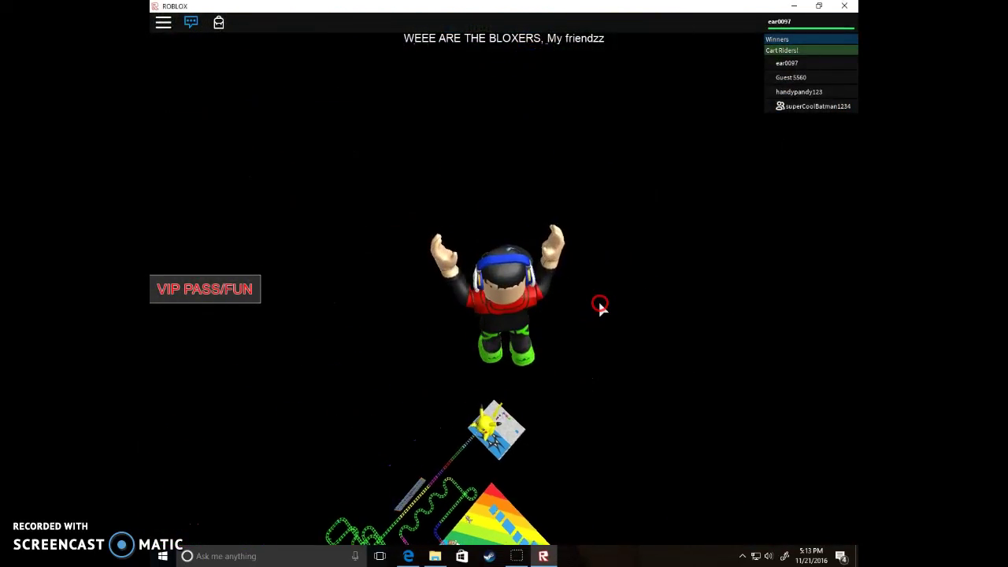
left_click(596, 307)
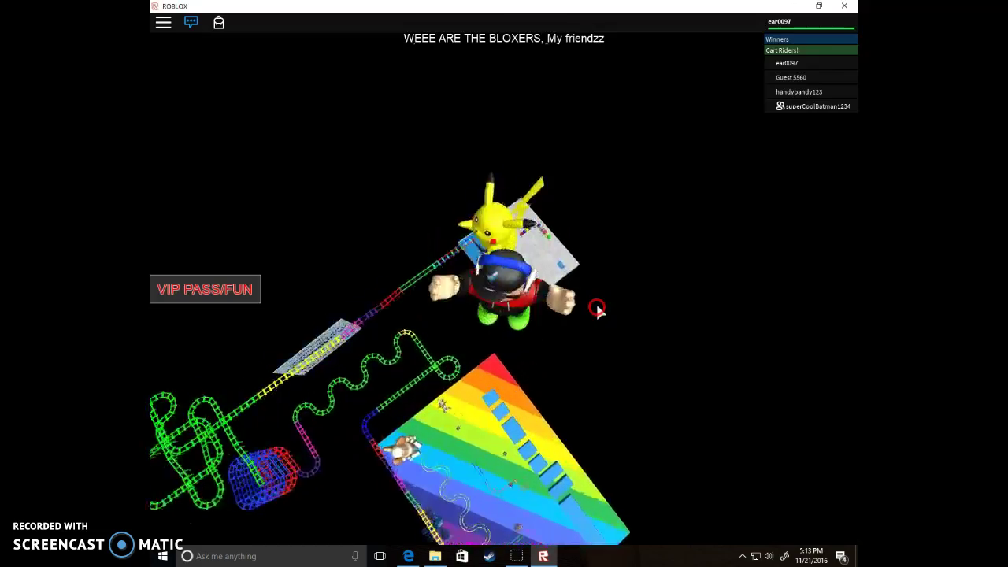
Run down the yellow path and along the green floor past the Tiny and Mega VIP signs.
key("w")
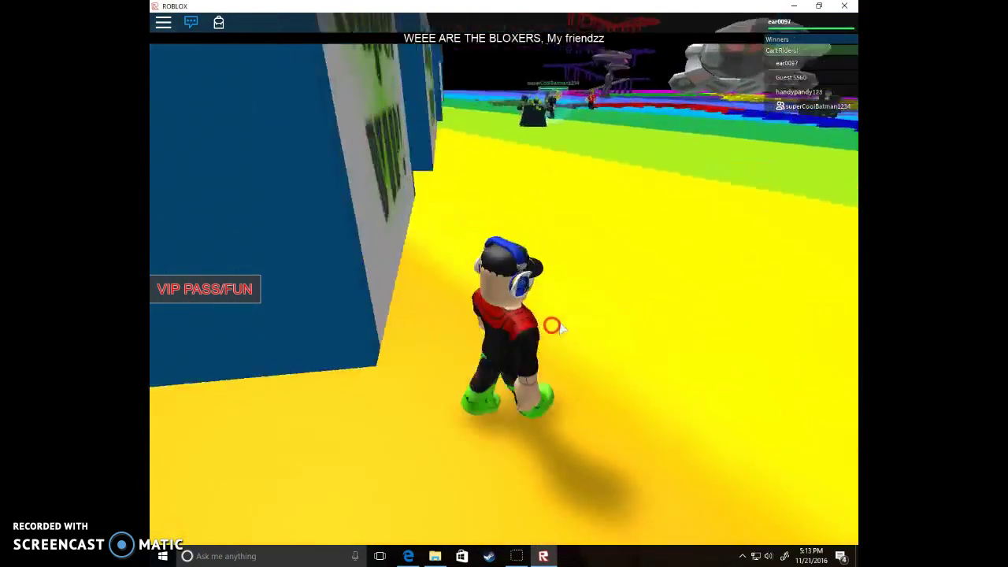
key("space")
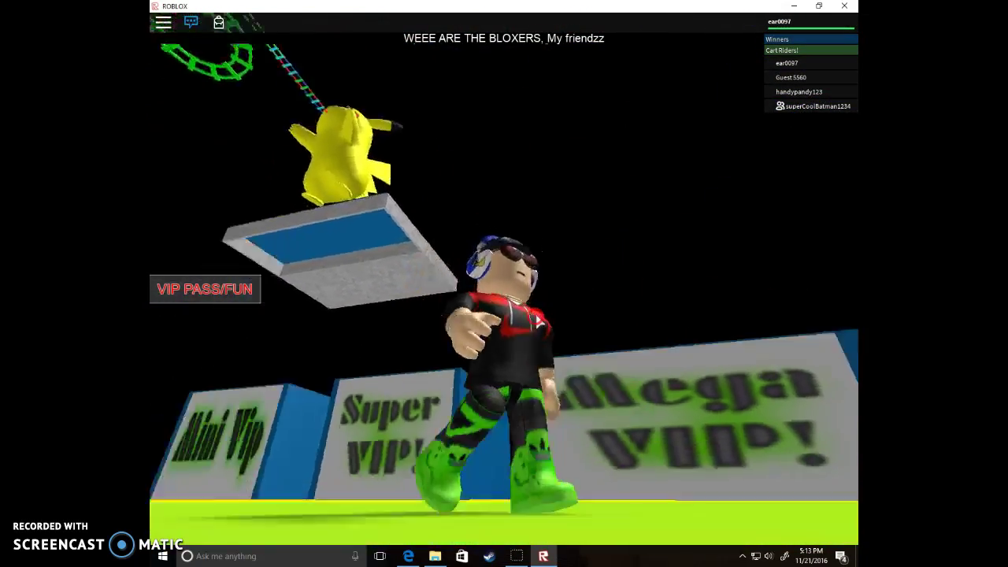
key("w")
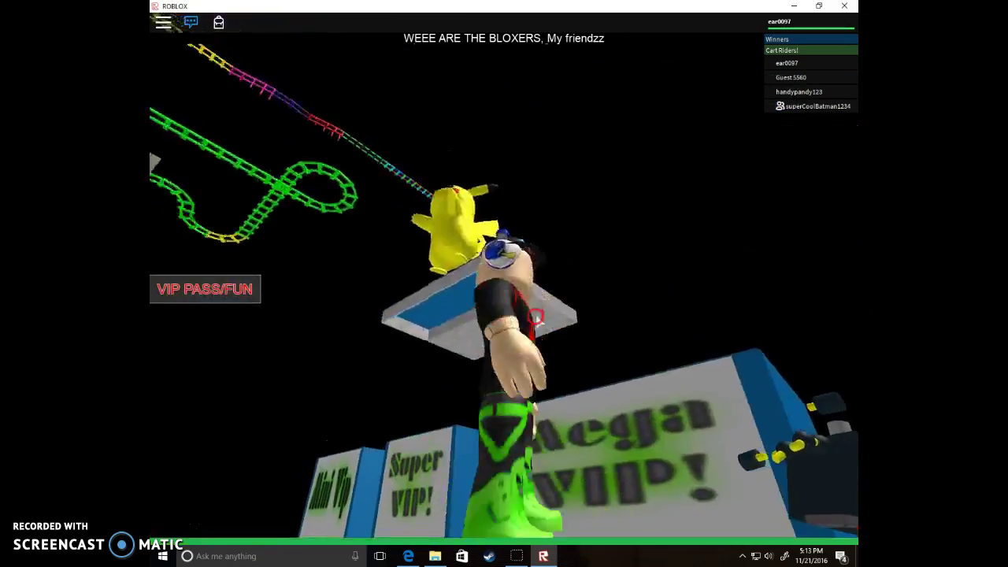
key("w")
key("w")
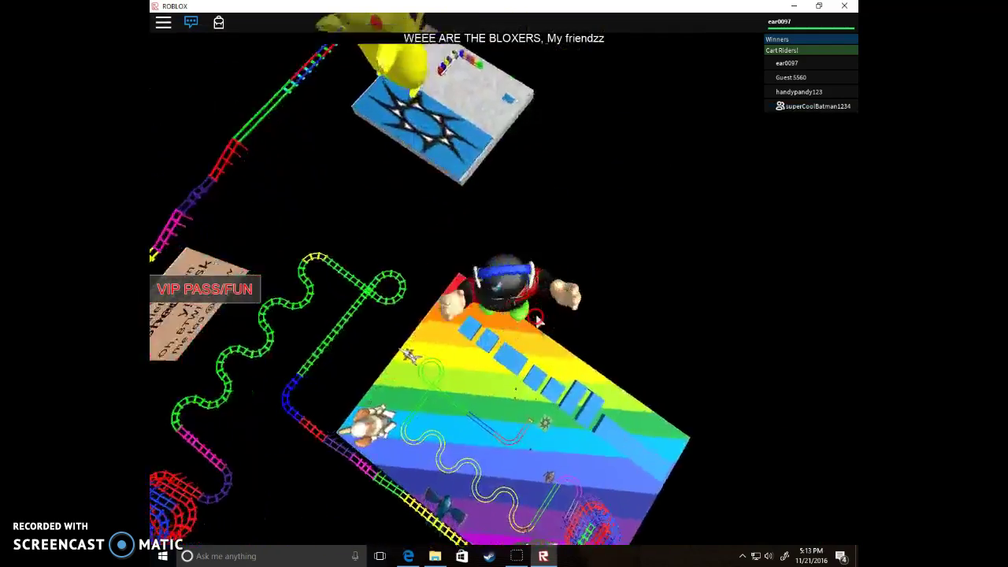
key("w")
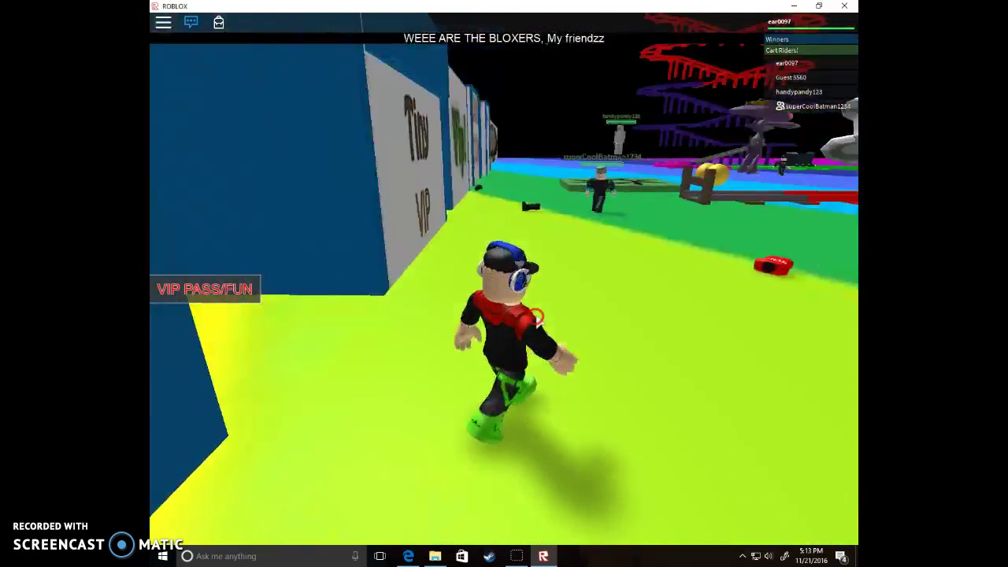
Jump into the mine cart by the rails and ride it until it tips over.
key("w")
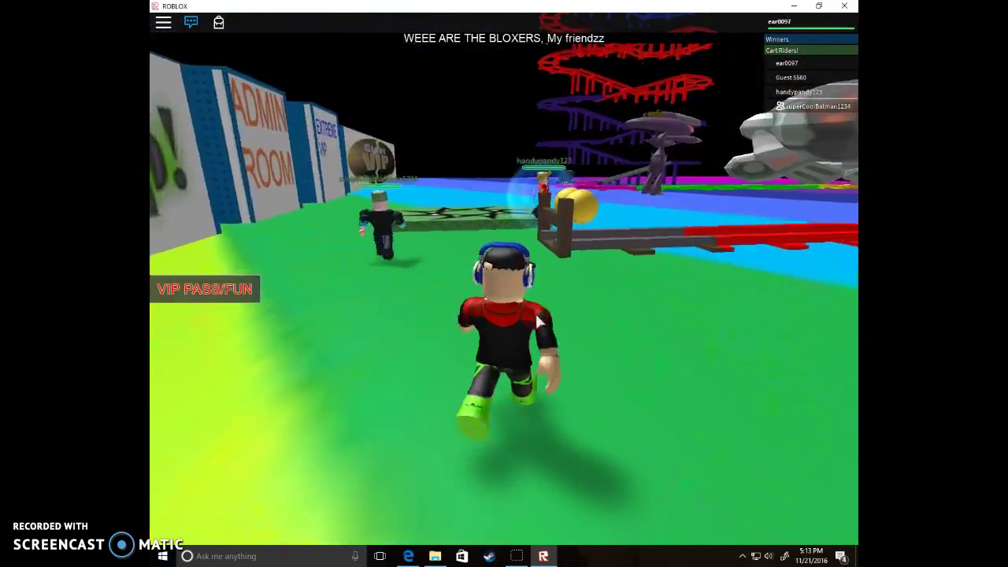
key("w")
key("space")
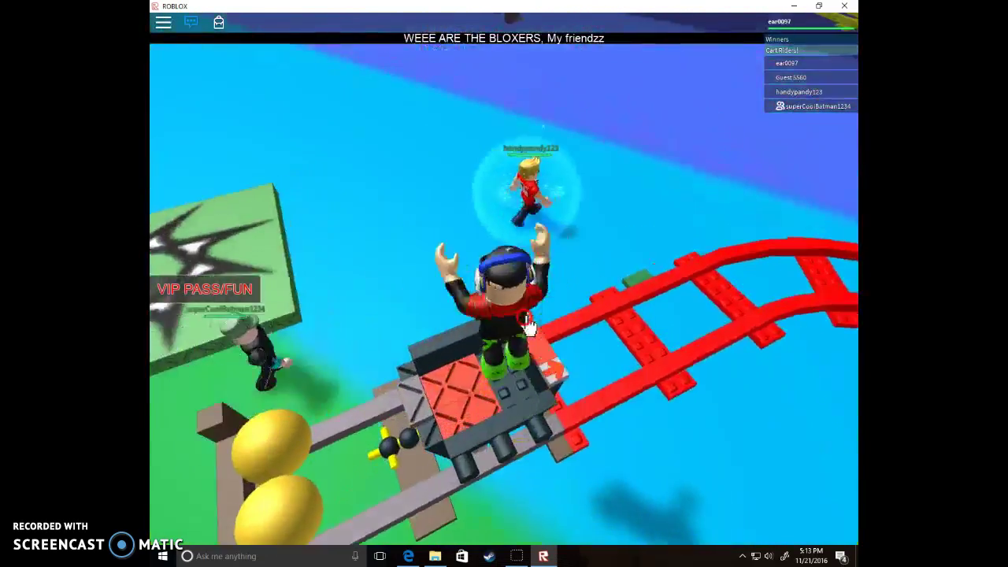
left_click(569, 271)
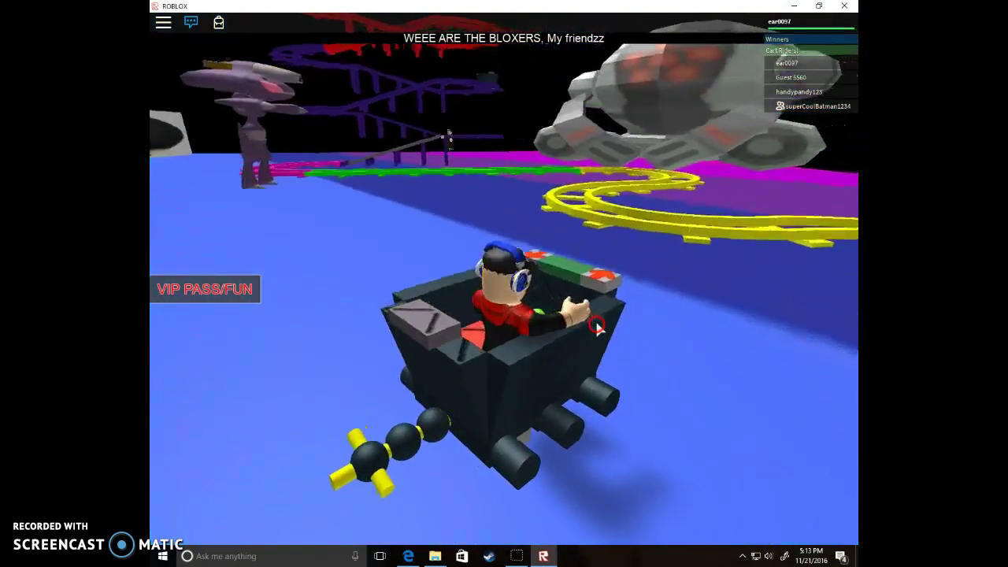
right_click(586, 327)
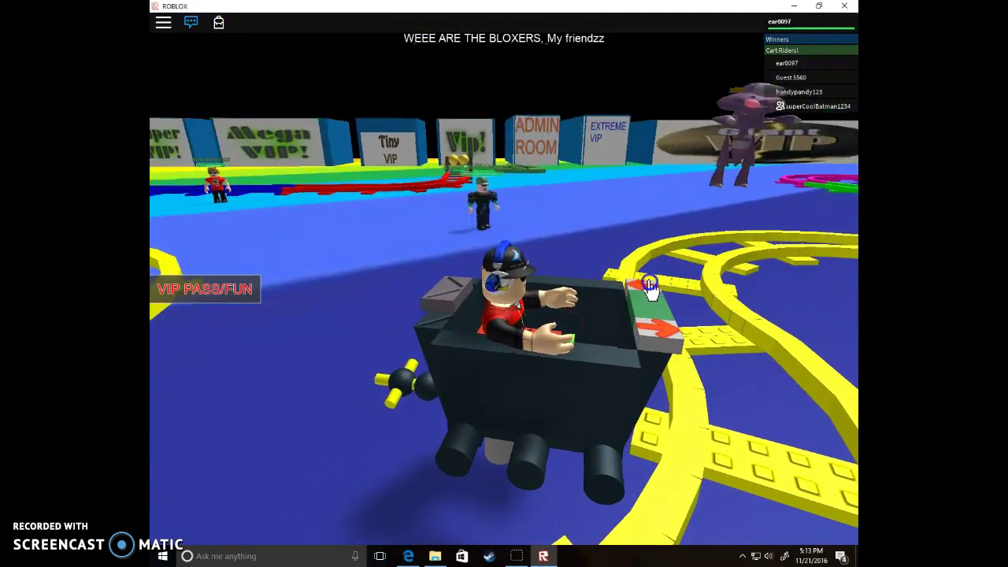
left_click(648, 290)
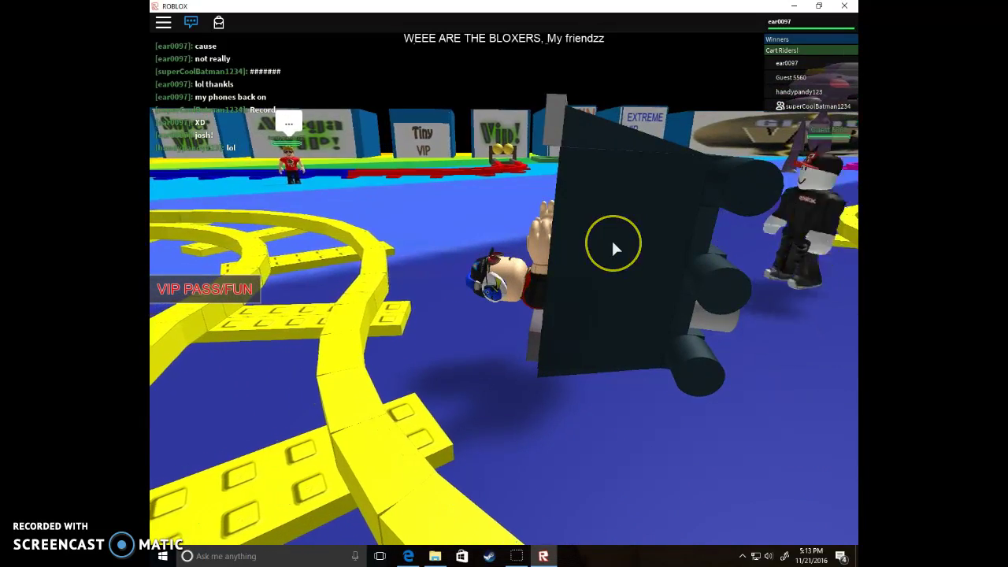
Step out of the toppled cart and send chat messages to everyone.
key("slash")
type("it anyana joa")
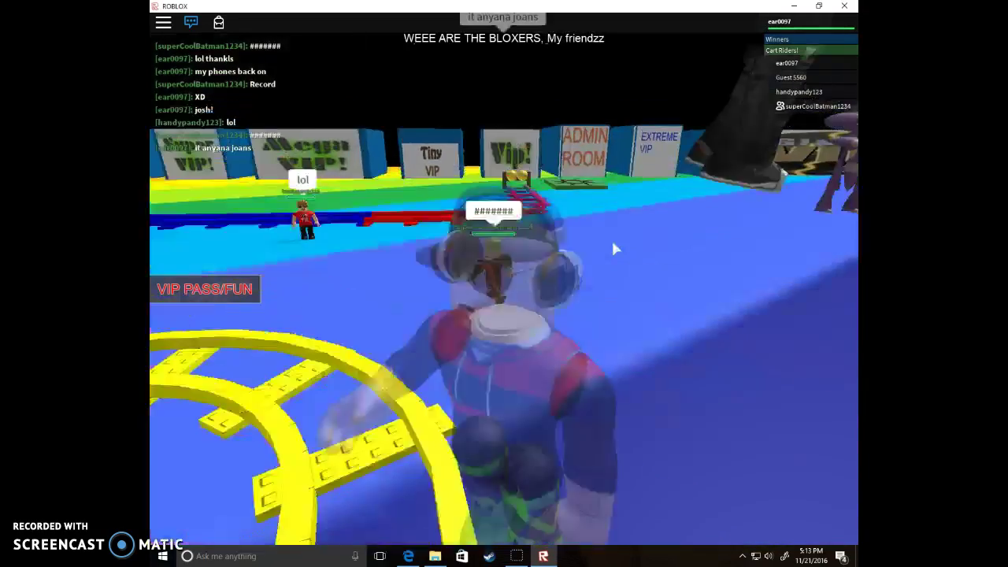
left_click(614, 266)
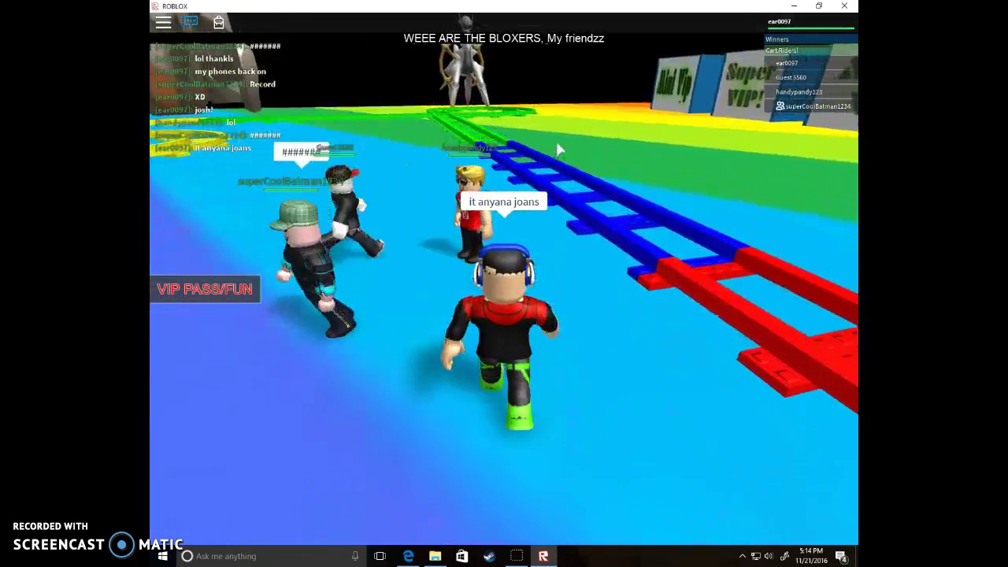
key("slash")
type("so")
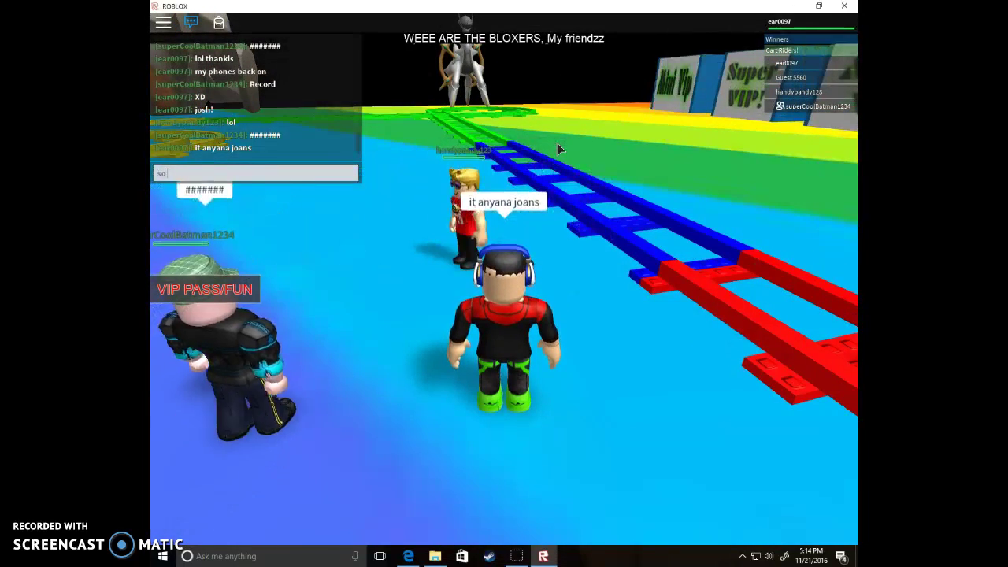
type(" f*")
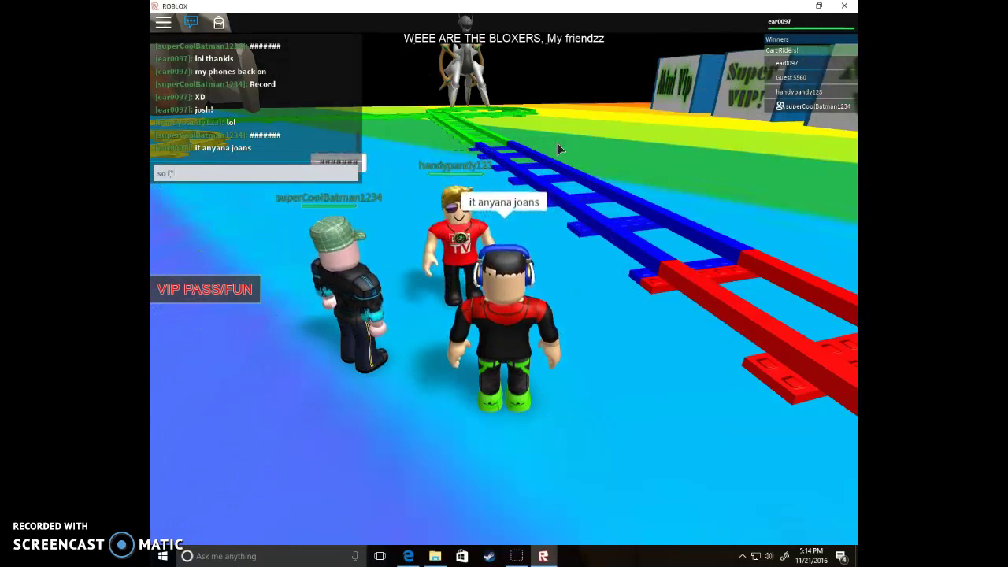
type("*k you")
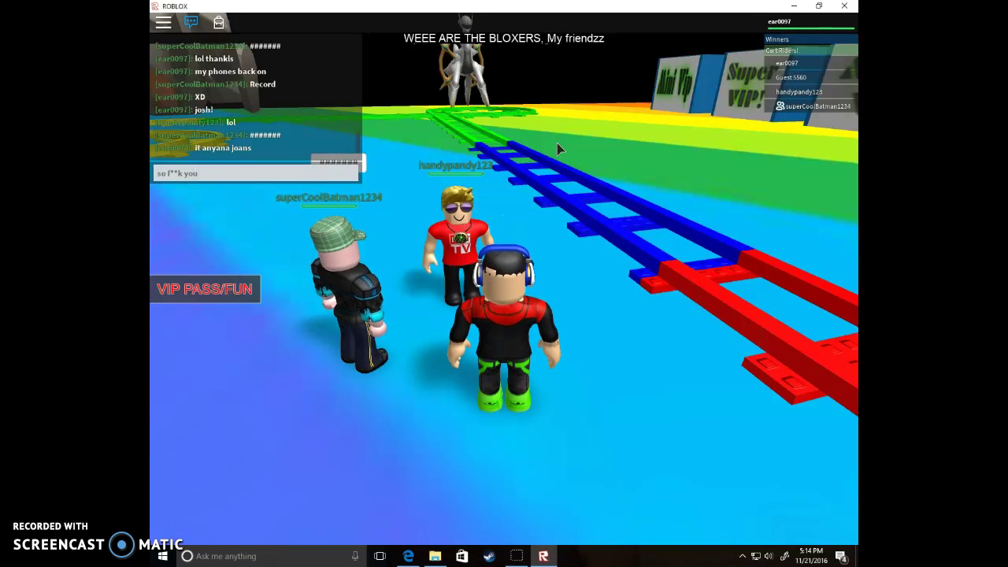
type(" b")
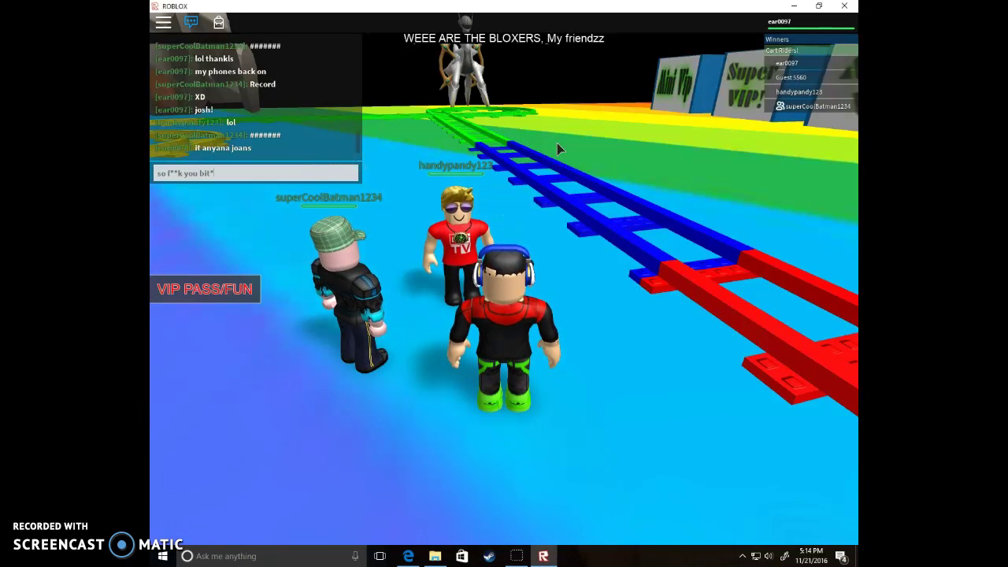
type("it*h")
key("Return")
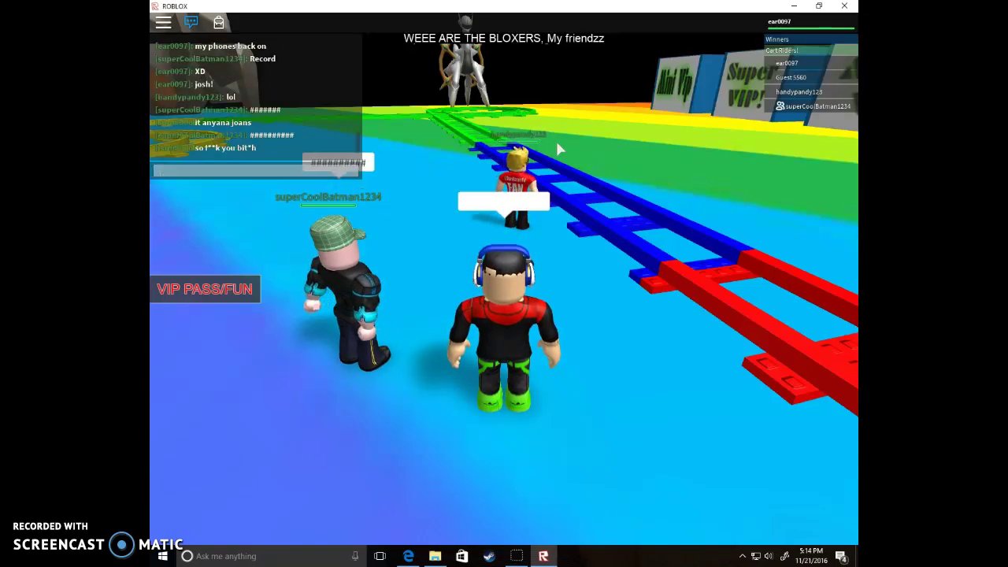
Walk along the red track to the track start and sit in the waiting cart.
key("w")
key("Left")
key("Left")
key("Left")
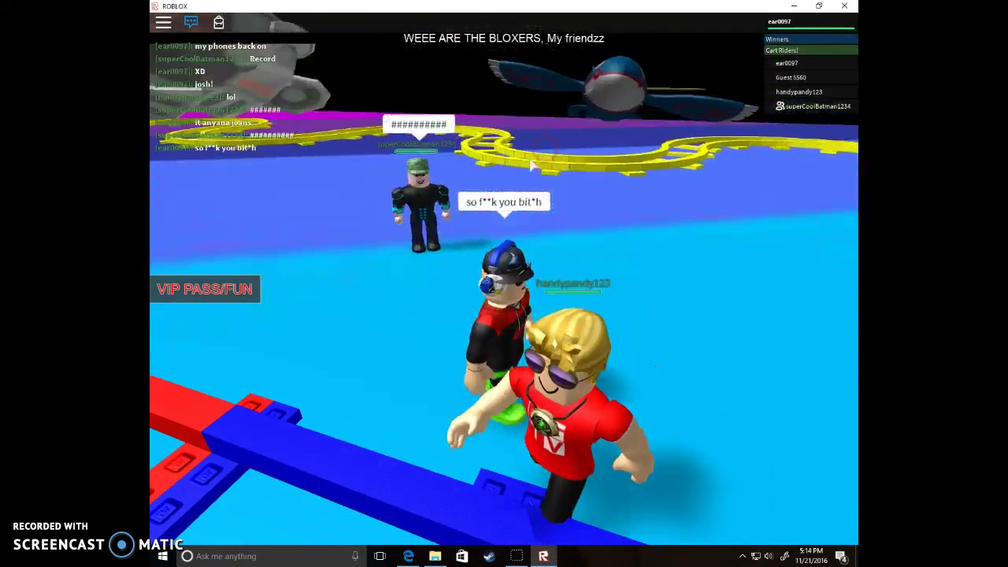
key("Right")
key("Right")
key("Right")
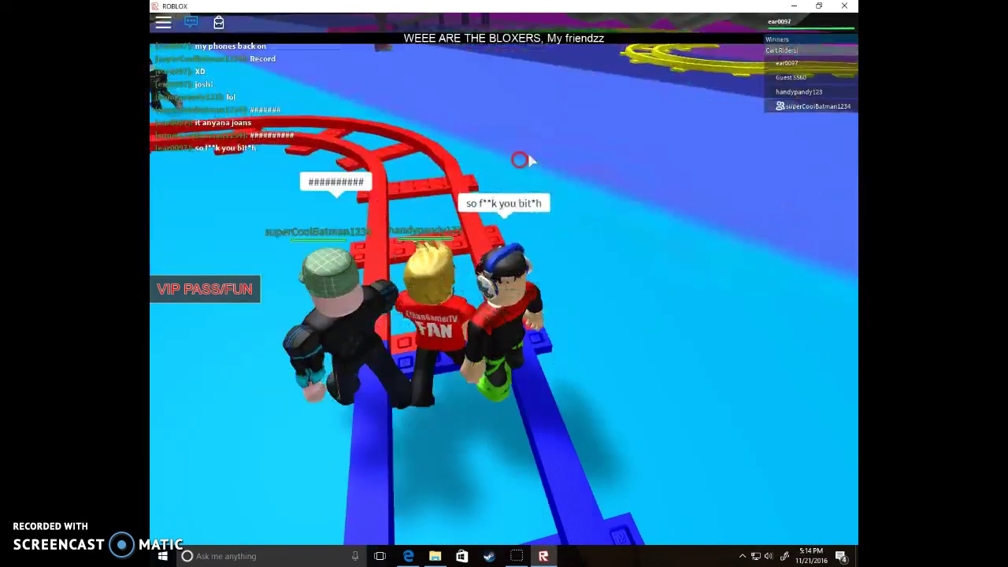
key("w")
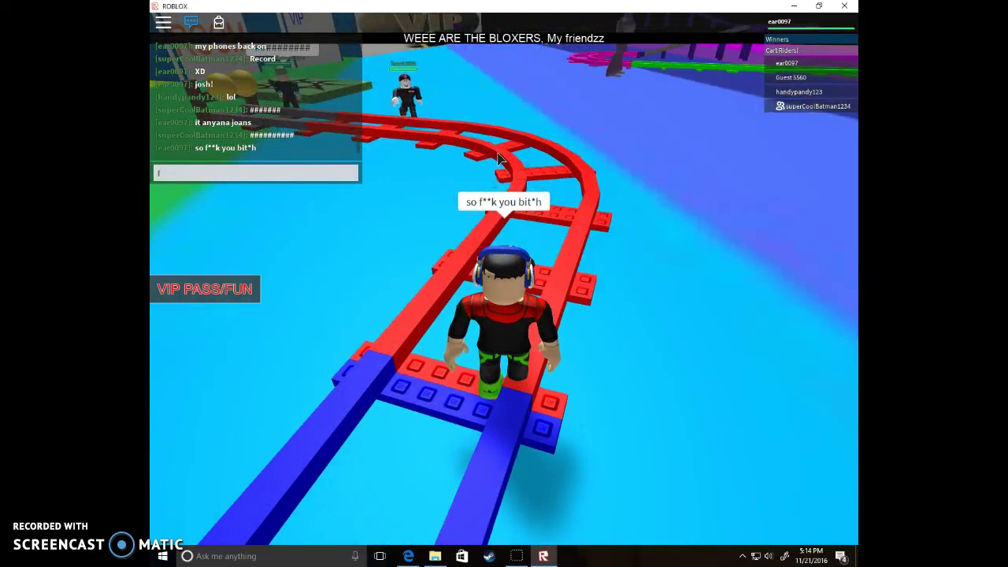
key("Left")
key("Left")
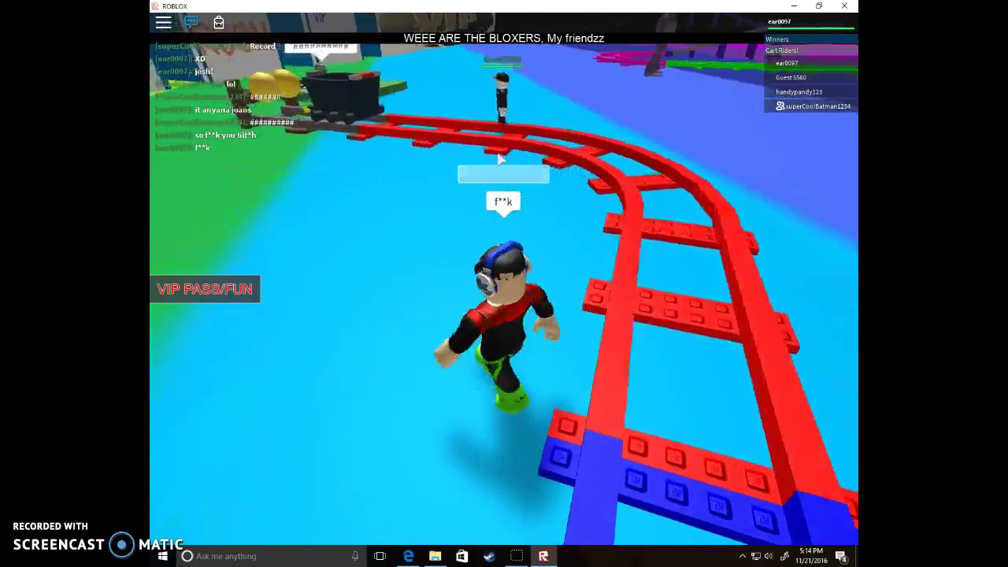
key("Left")
key("Left")
key("w")
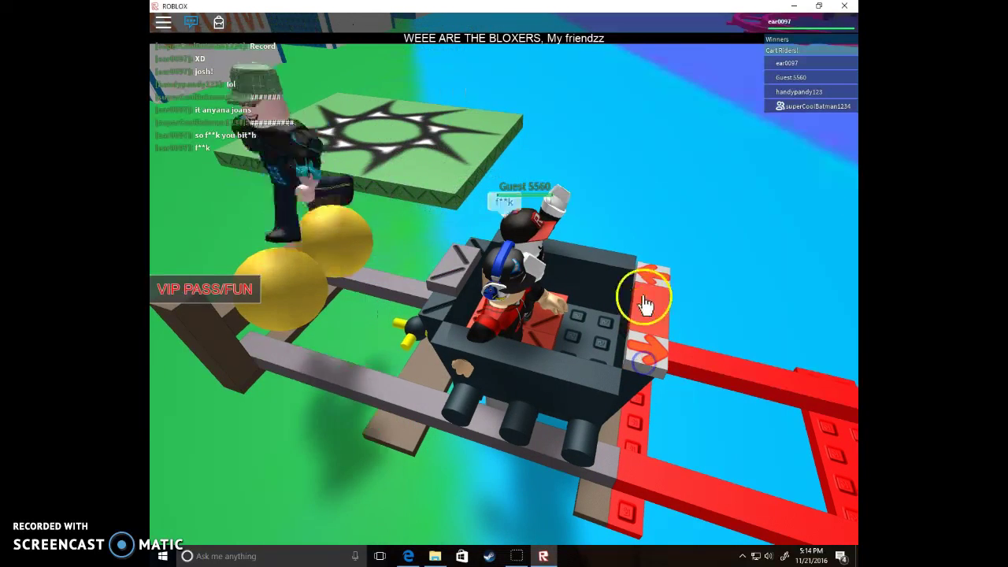
Exit the cart, walk along the wooden fence, then hop into the cart at the track start.
key("space")
key("w")
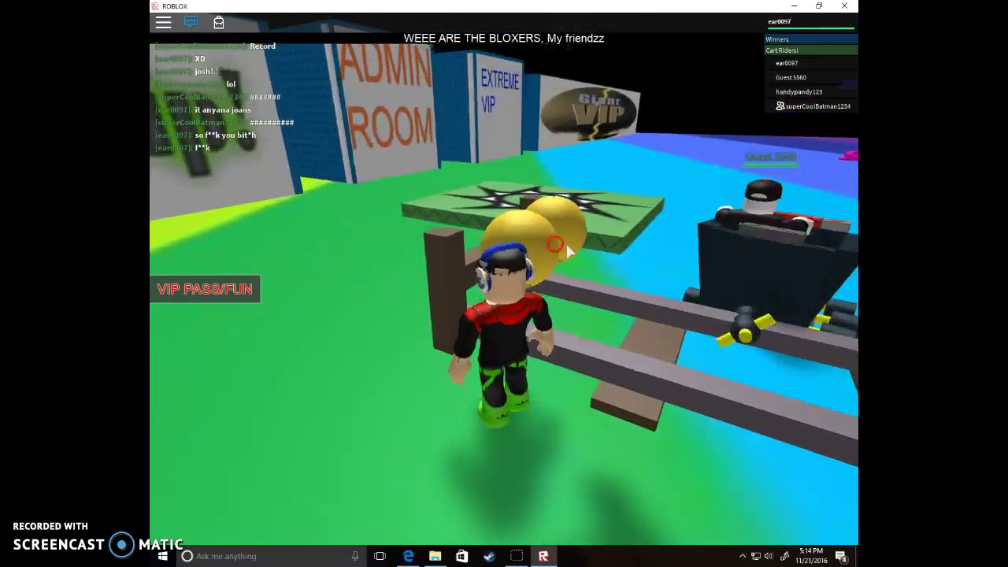
key("w")
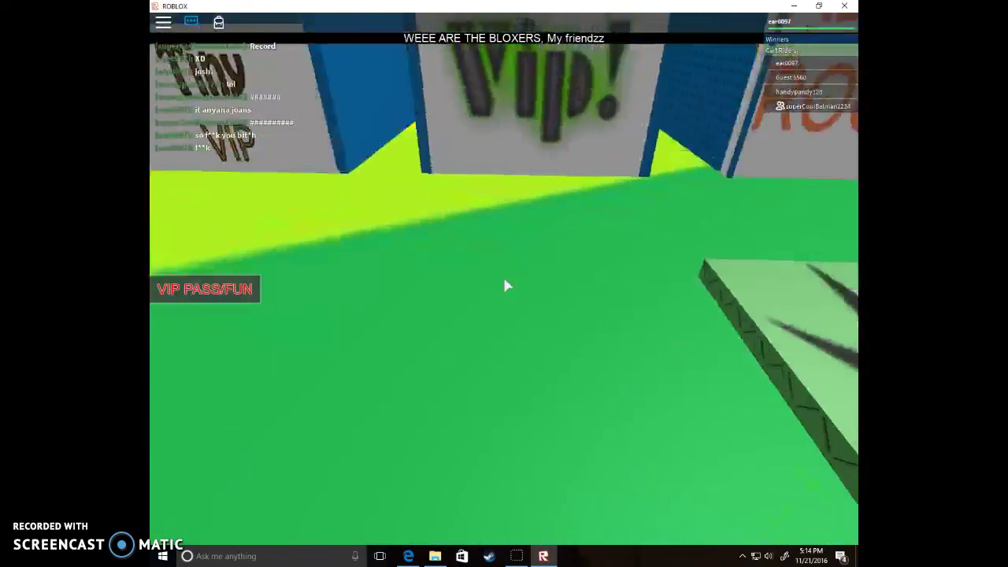
key("Left")
key("Left")
key("Left")
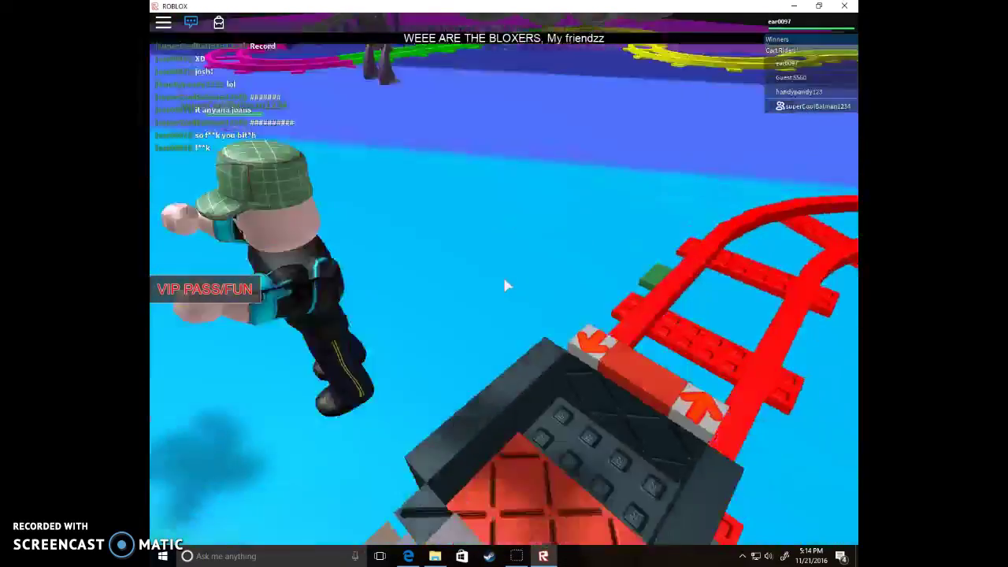
left_click(508, 288)
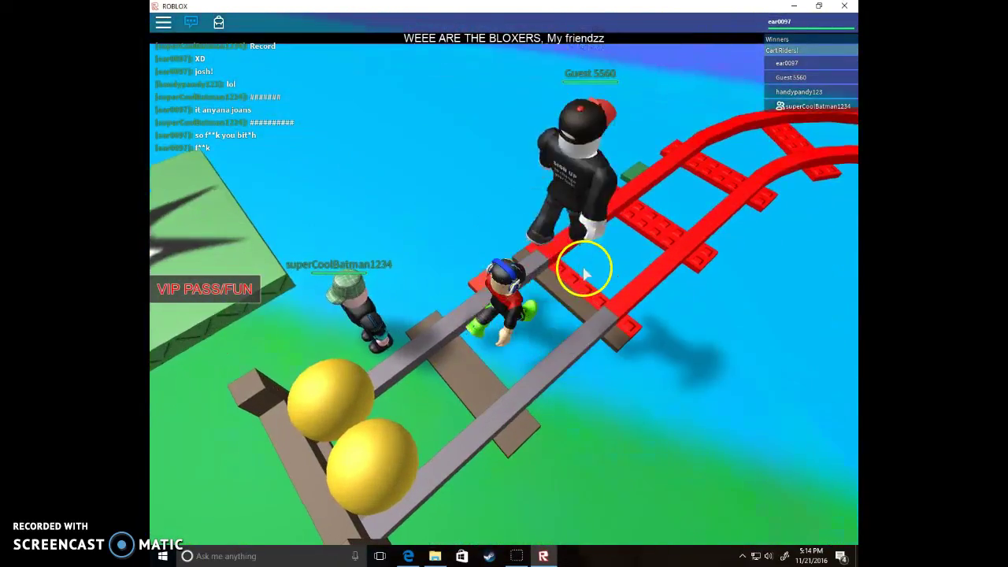
Step out onto the grass, head toward the VIP walls, then walk back onto the red track.
key("space")
key("w")
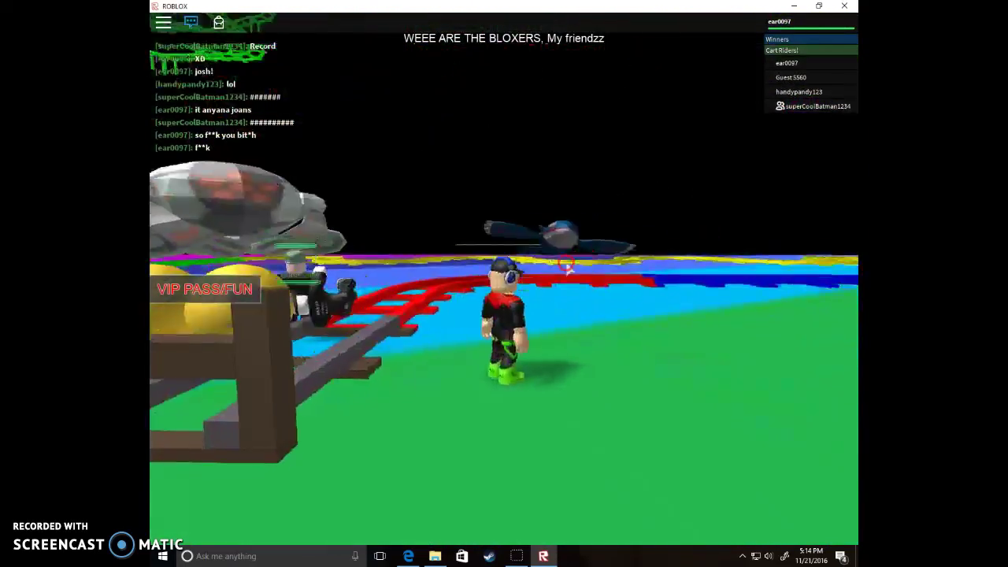
key("s")
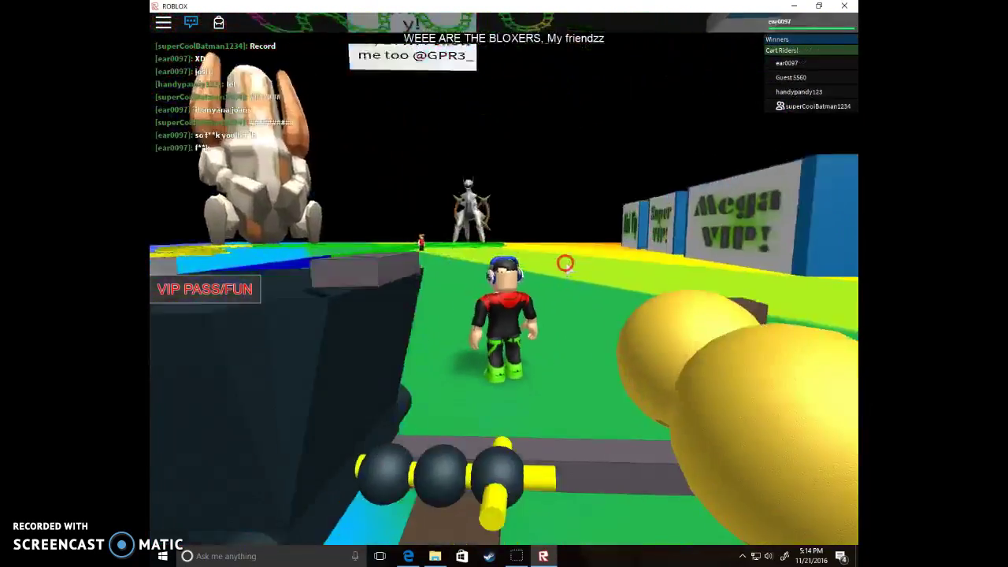
key("w")
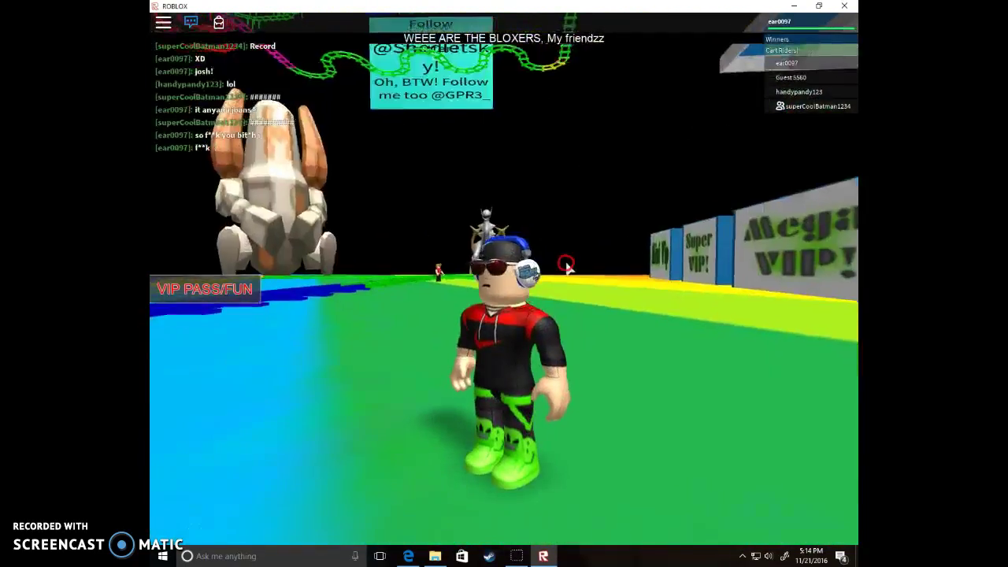
key("d")
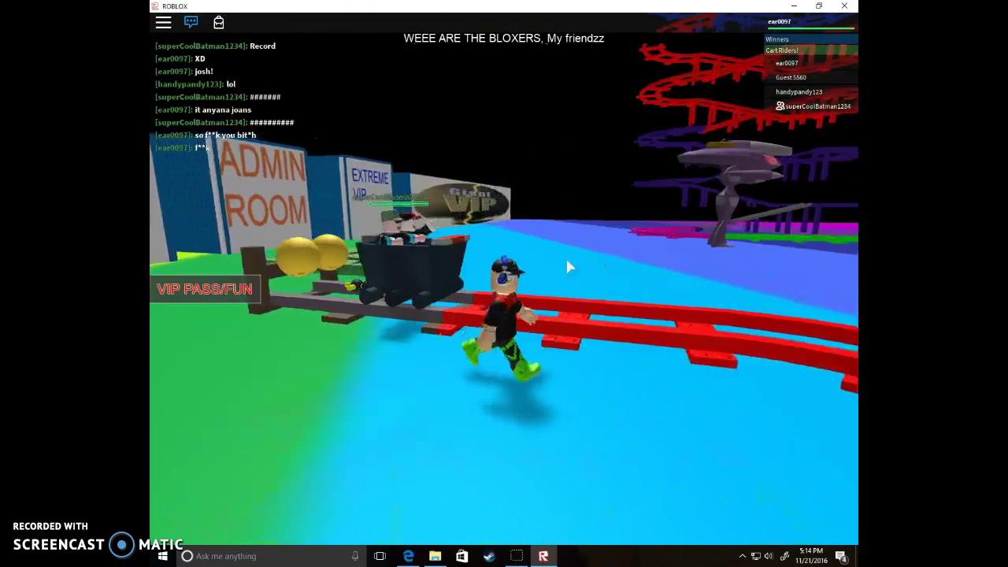
key("a")
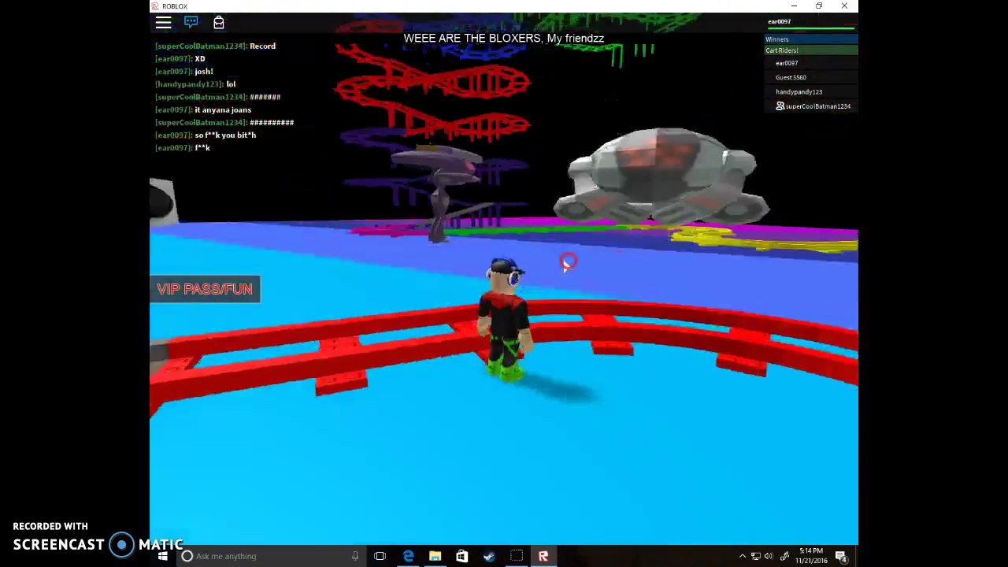
scroll(568, 262, "down", 5)
scroll(567, 262, "down", 3)
scroll(568, 263, "down", 5)
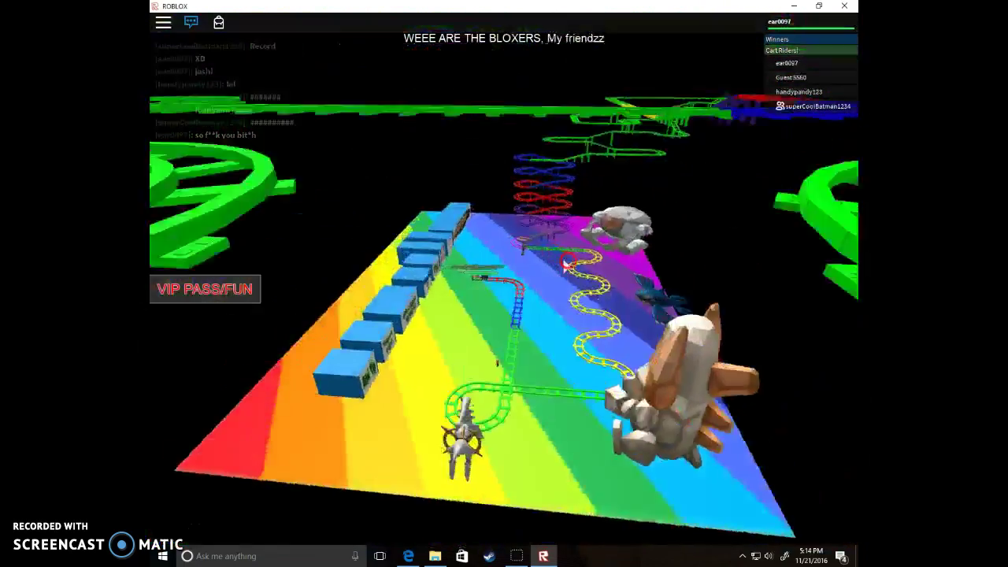
scroll(568, 262, "down", 3)
scroll(568, 263, "up", 4)
scroll(567, 262, "up", 5)
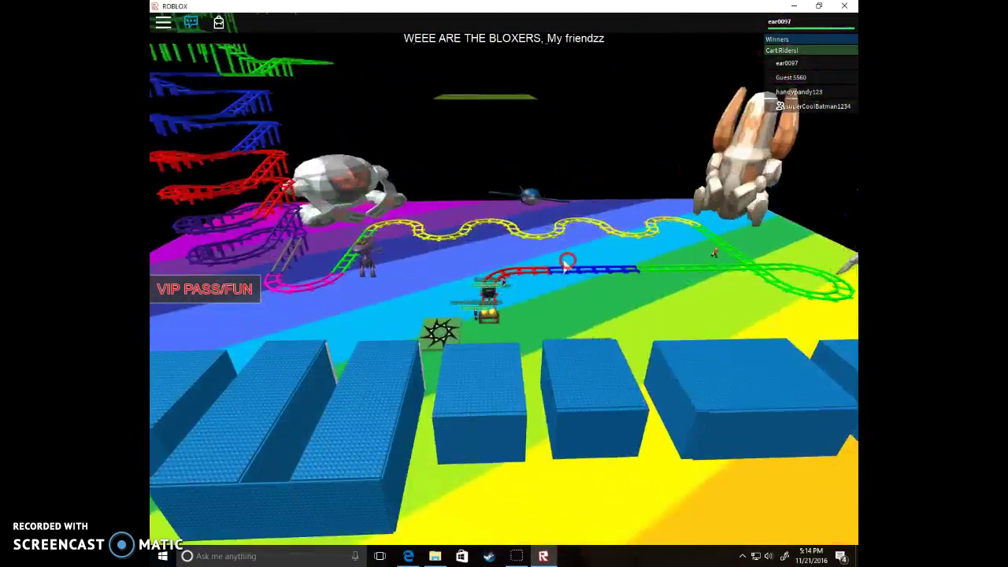
scroll(568, 262, "up", 2)
scroll(568, 262, "up", 3)
scroll(567, 262, "up", 2)
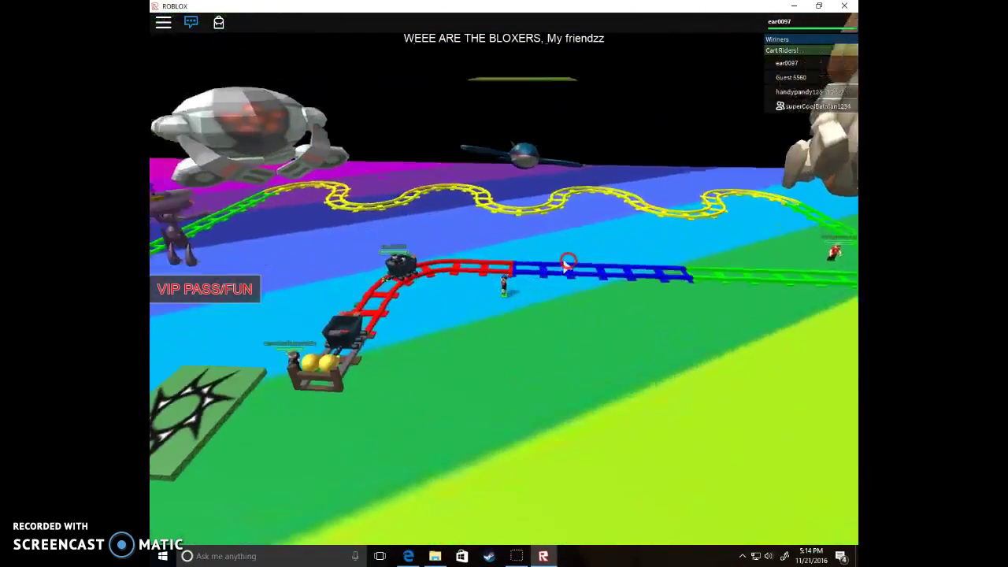
scroll(568, 262, "up", 3)
scroll(568, 262, "up", 3)
scroll(568, 262, "up", 2)
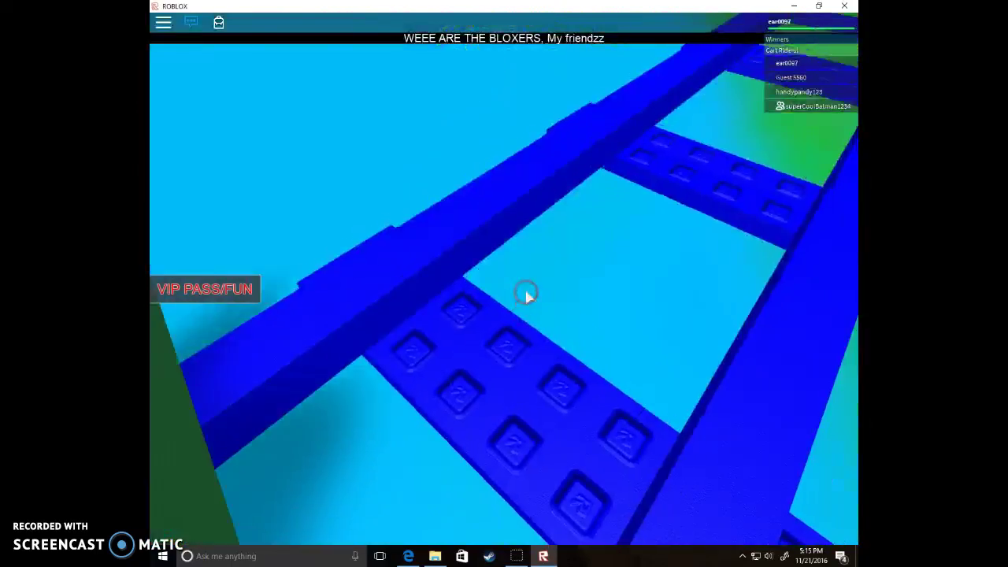
Jump out of the cart and roam the green and blue floor beside the friend and VIP rooms.
key("space")
key("w")
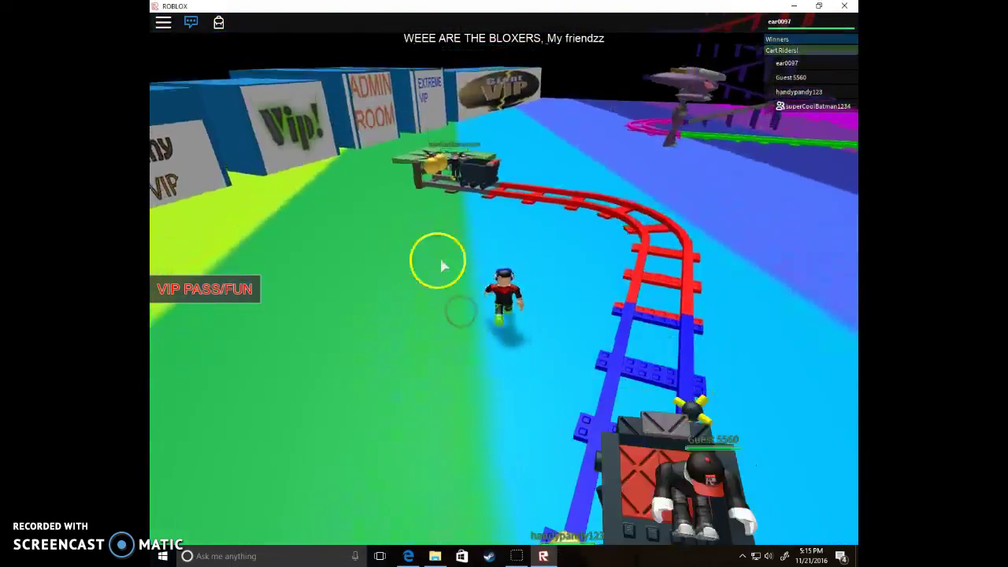
right_click(434, 255)
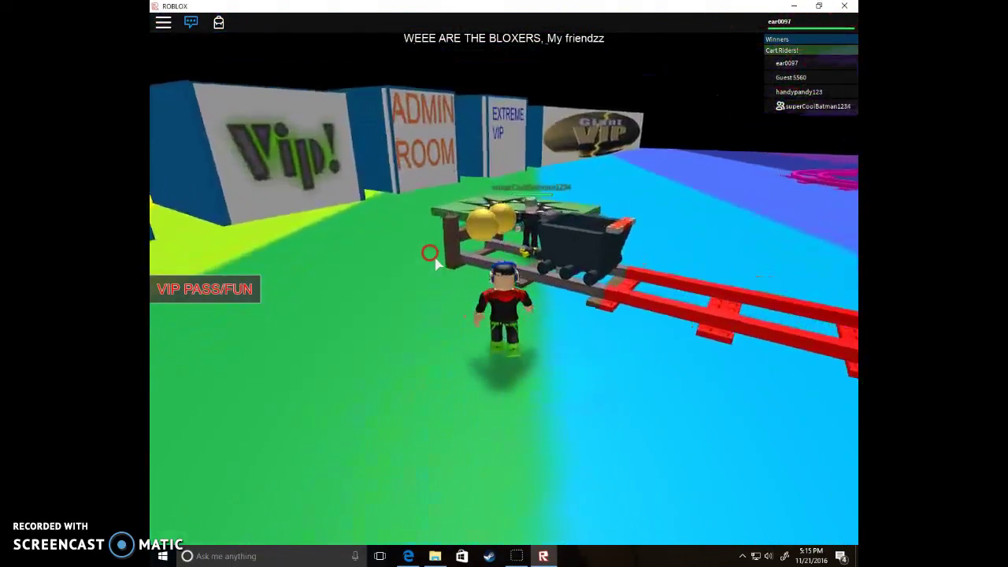
key("Left")
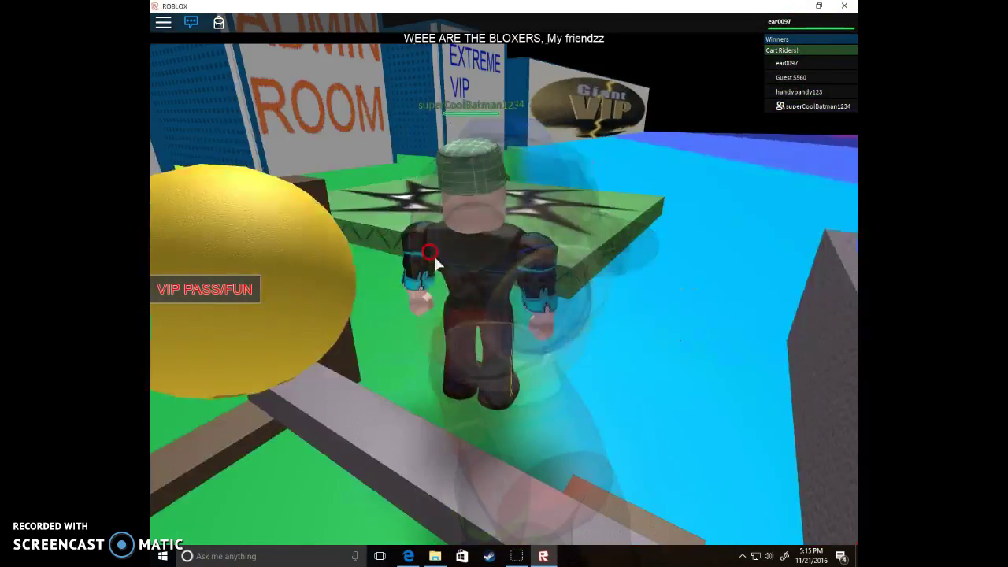
key("Left")
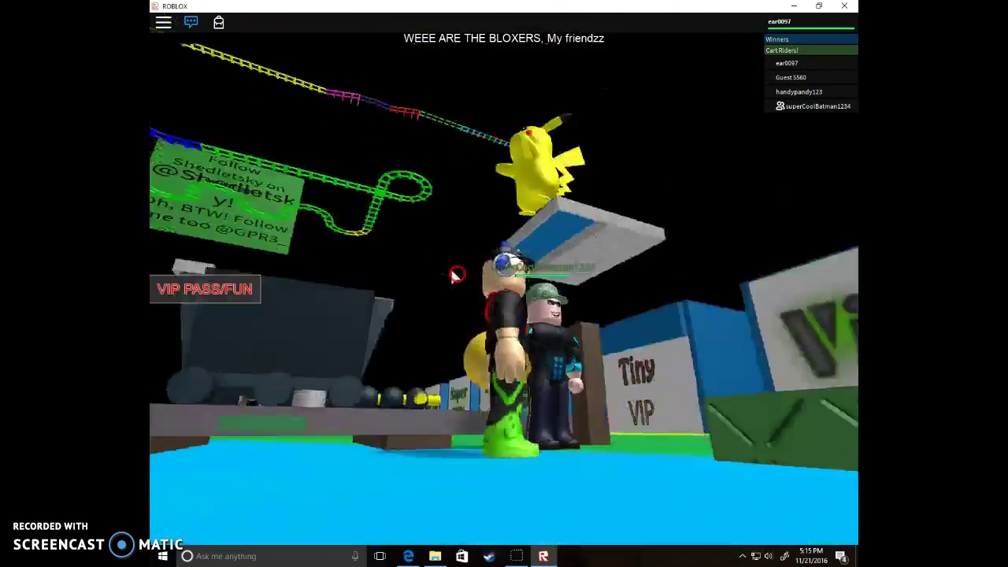
key("Left")
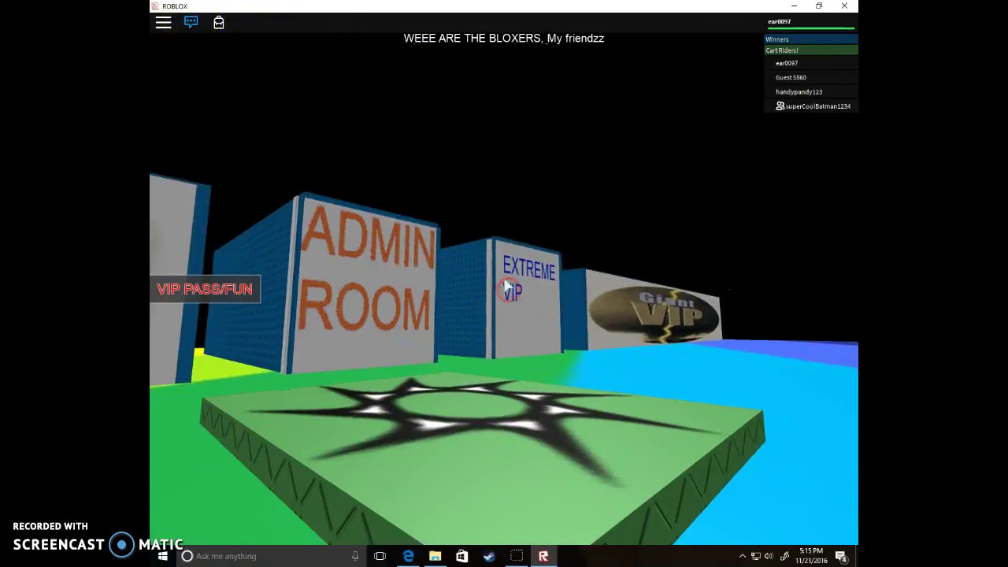
key("Left")
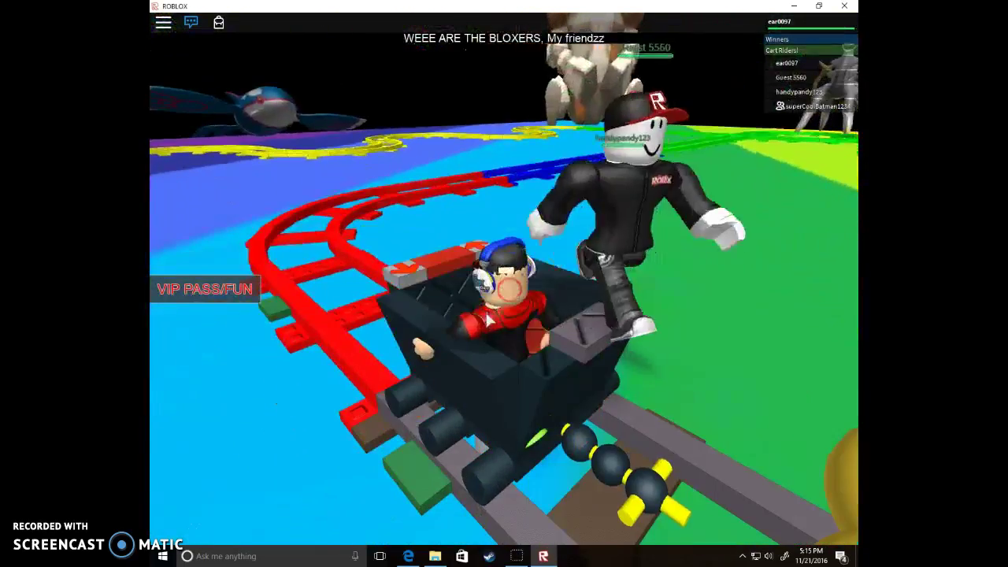
Hop in and out of carts on the red track, then run toward the VIP rooms.
left_click(444, 241)
key("space")
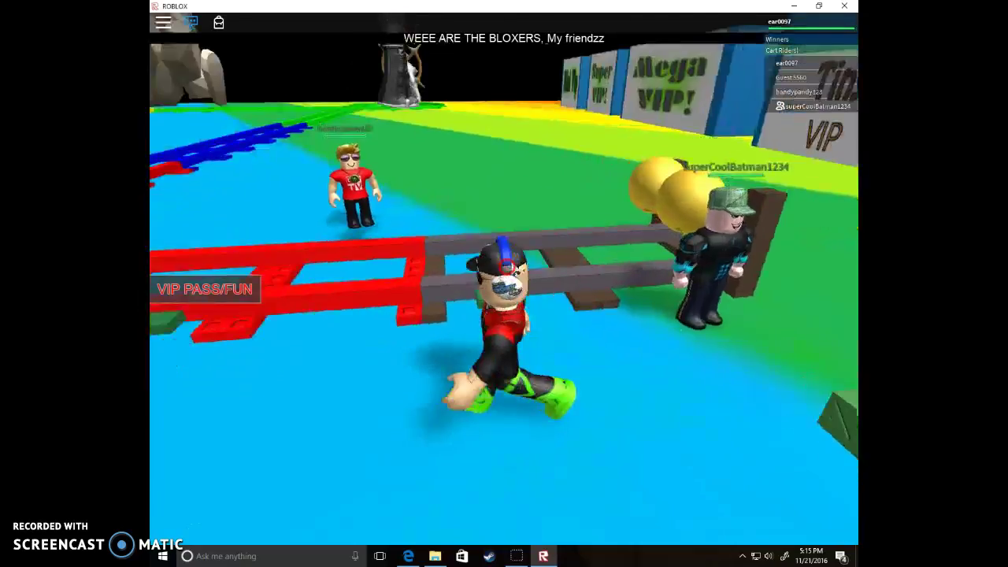
left_click(422, 284)
left_click(371, 272)
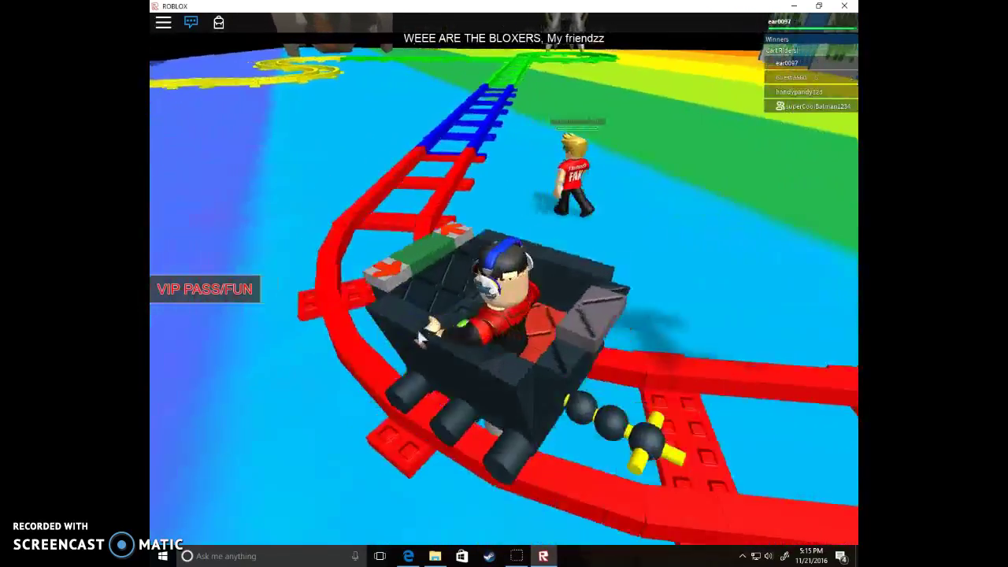
left_click(477, 292)
key("space")
key("w")
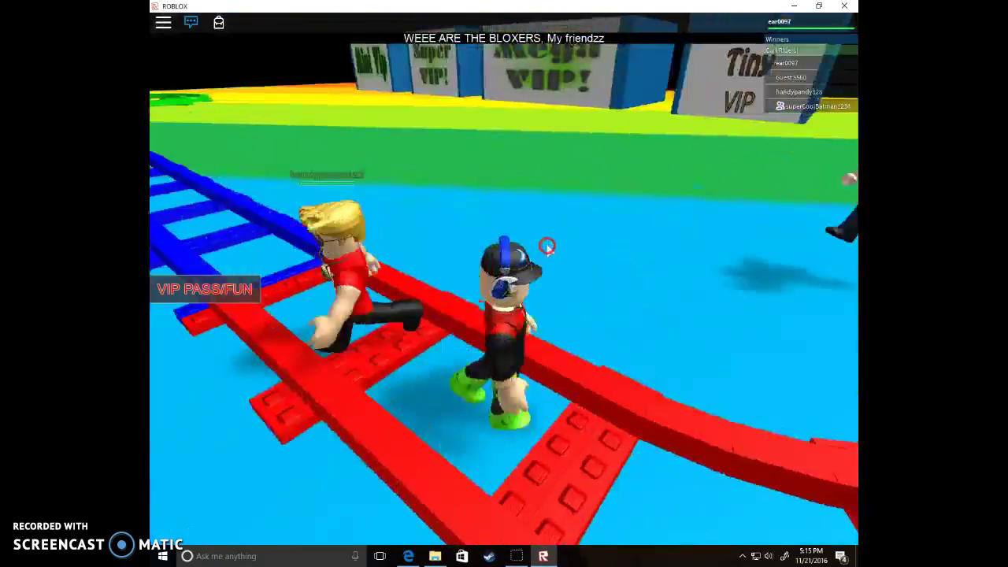
Sit briefly in the cart on the curved track, then jump out and walk to the friends' cart.
left_click(596, 450)
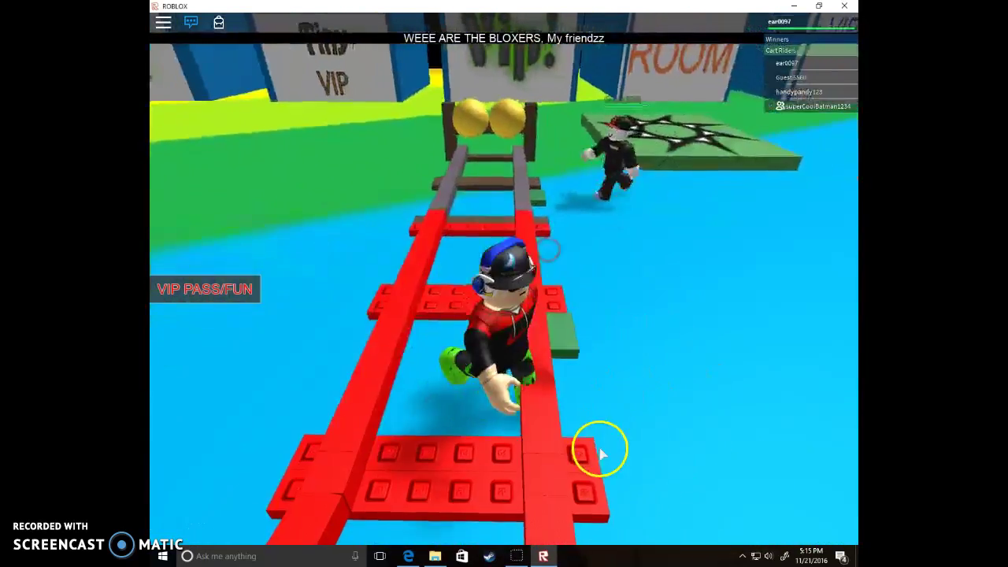
left_click(563, 355)
key("space")
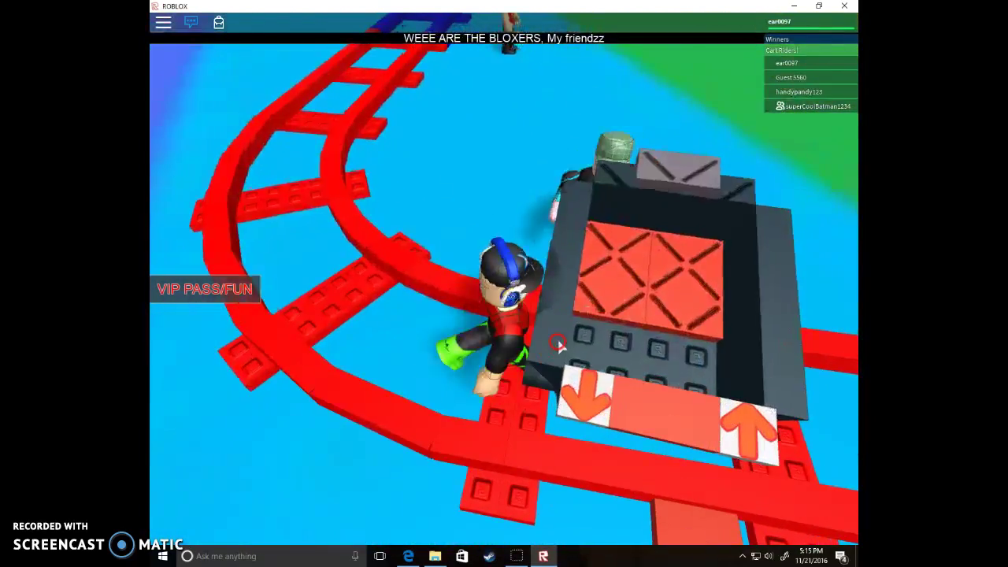
left_click(574, 288)
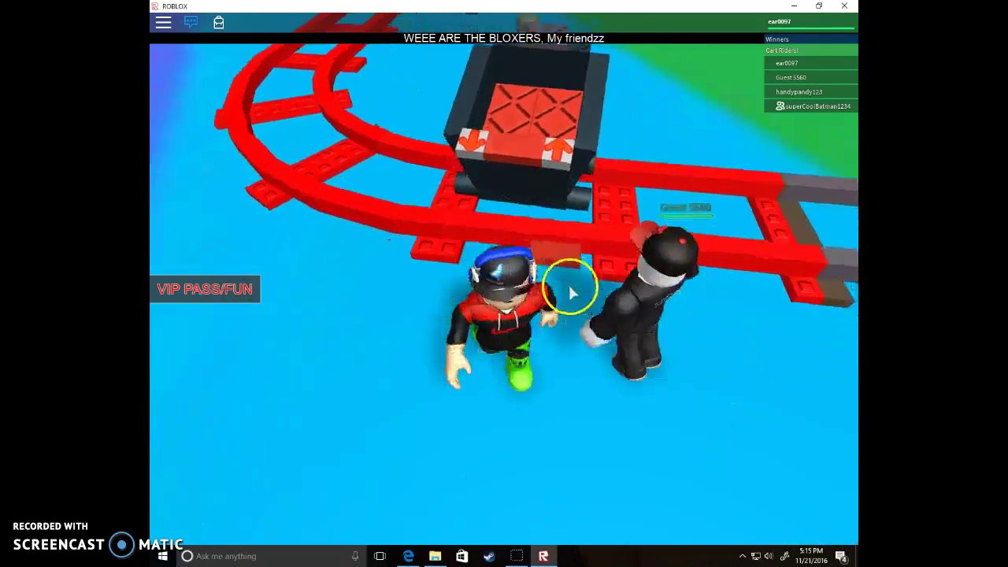
left_click(628, 247)
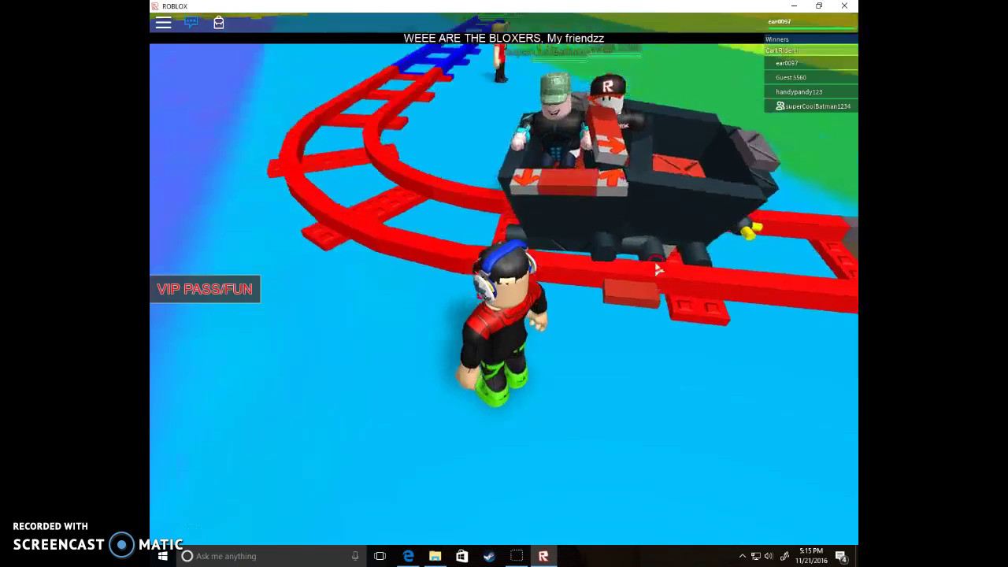
left_click(613, 312)
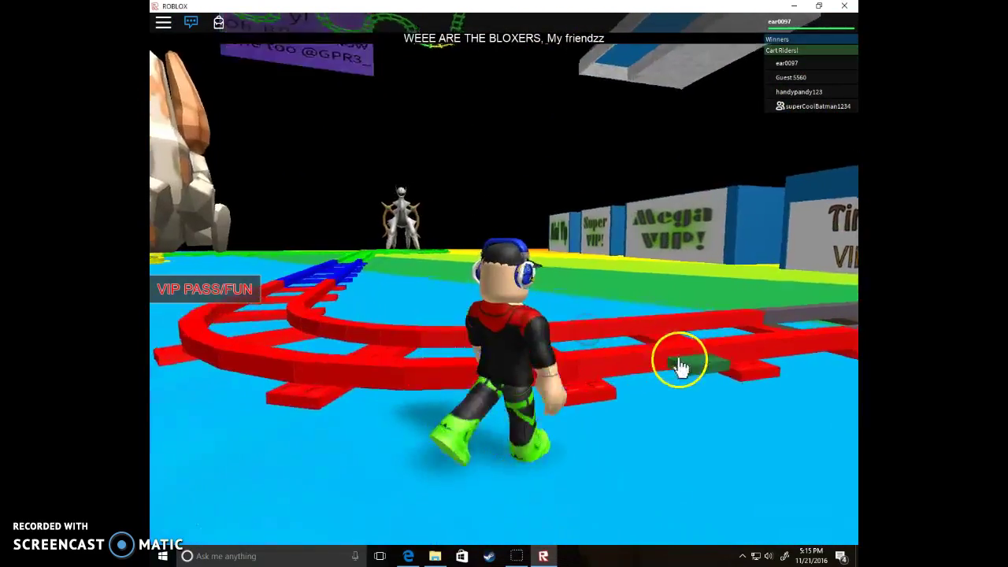
Spawn a new cart from the green pad beside the red track.
left_click(681, 366)
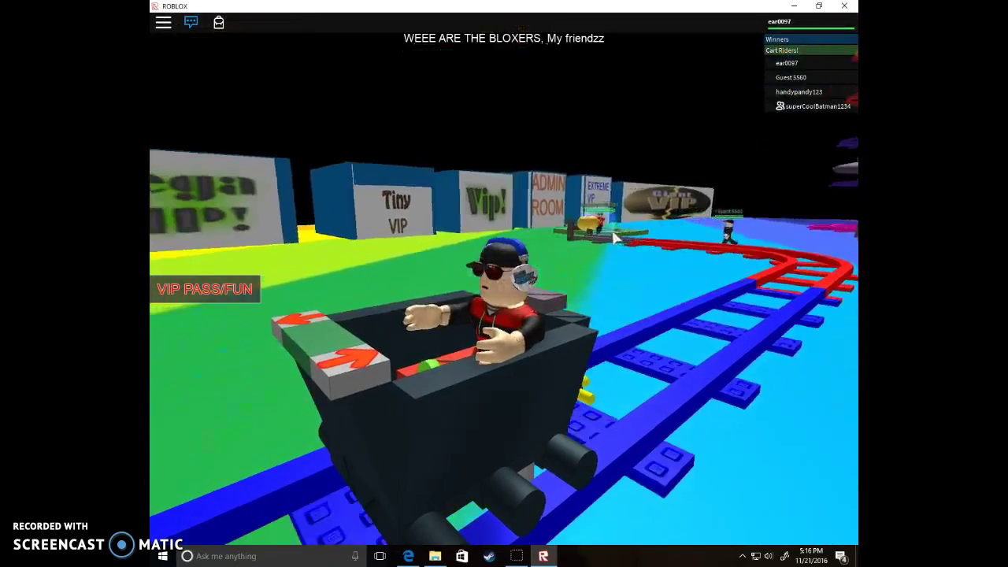
Drive the cart along the green track and onto the winding yellow loop.
left_click(608, 235)
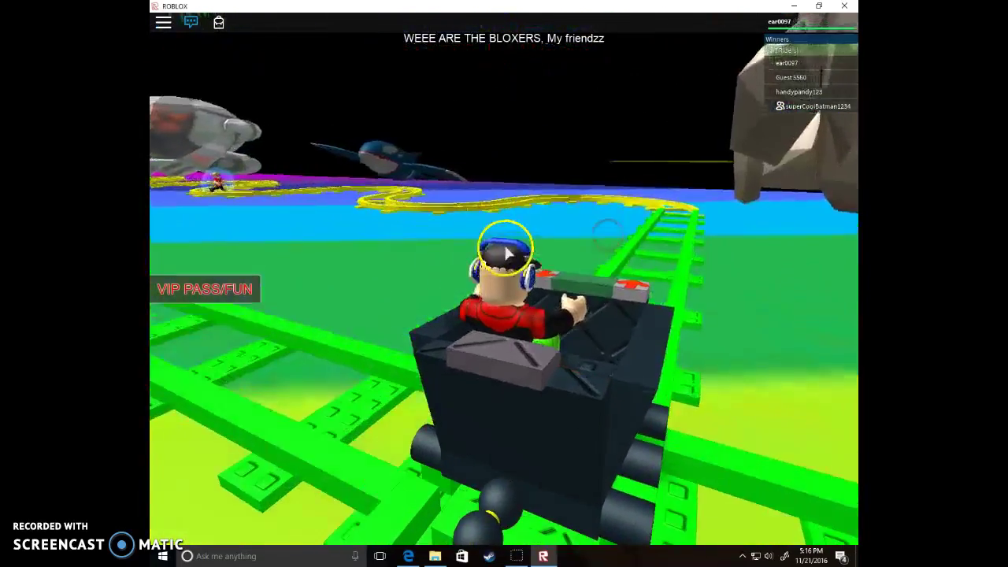
left_click(507, 250)
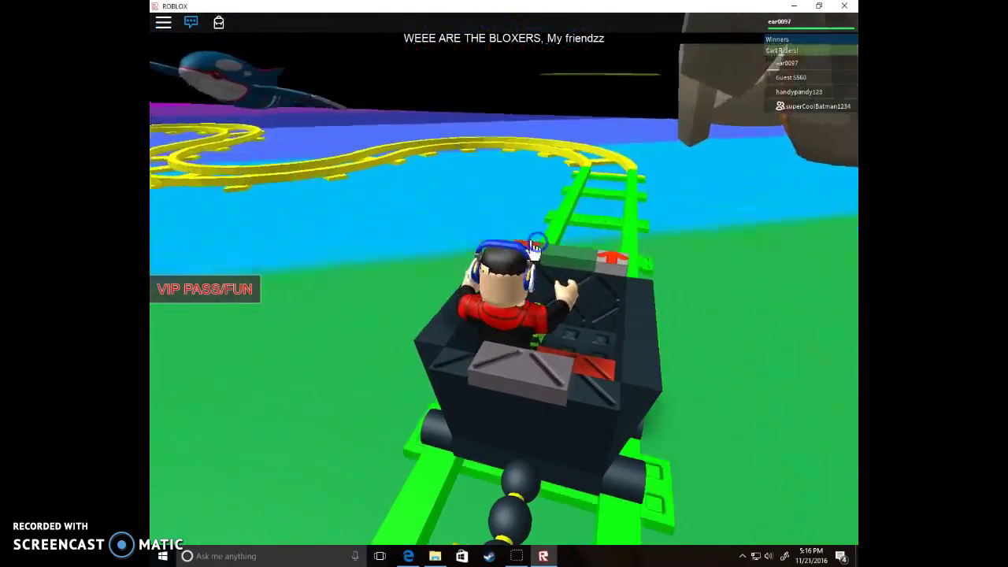
left_click(549, 197)
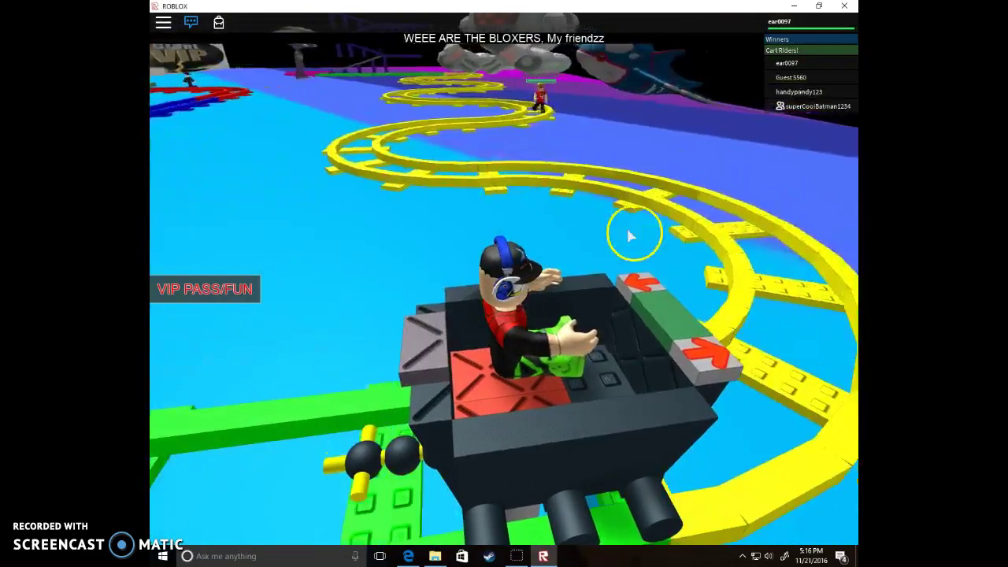
left_click(658, 246)
left_click(589, 236)
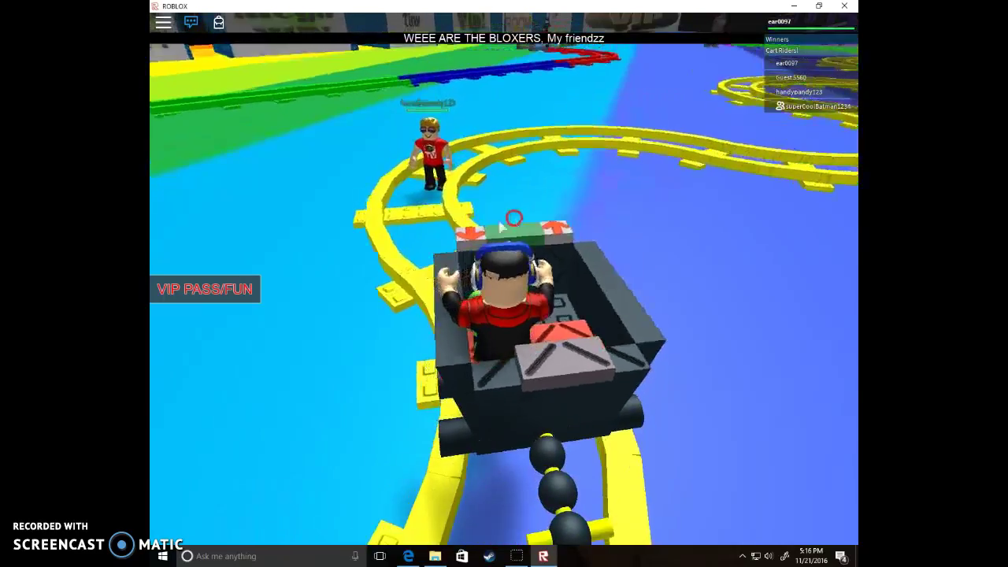
left_click(453, 230)
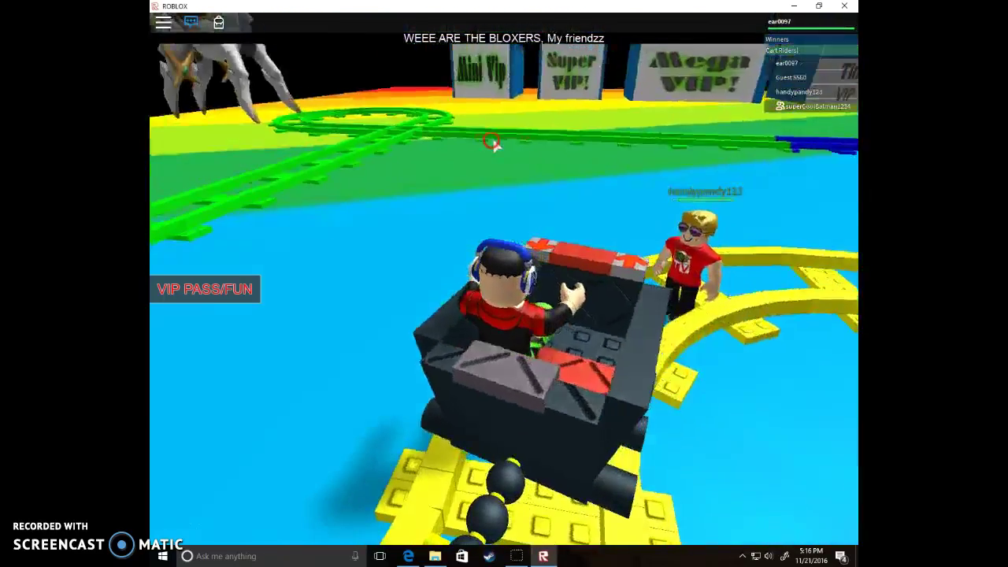
Post 'try me mate' and a rude reply in chat.
key("slash")
type("try me mat")
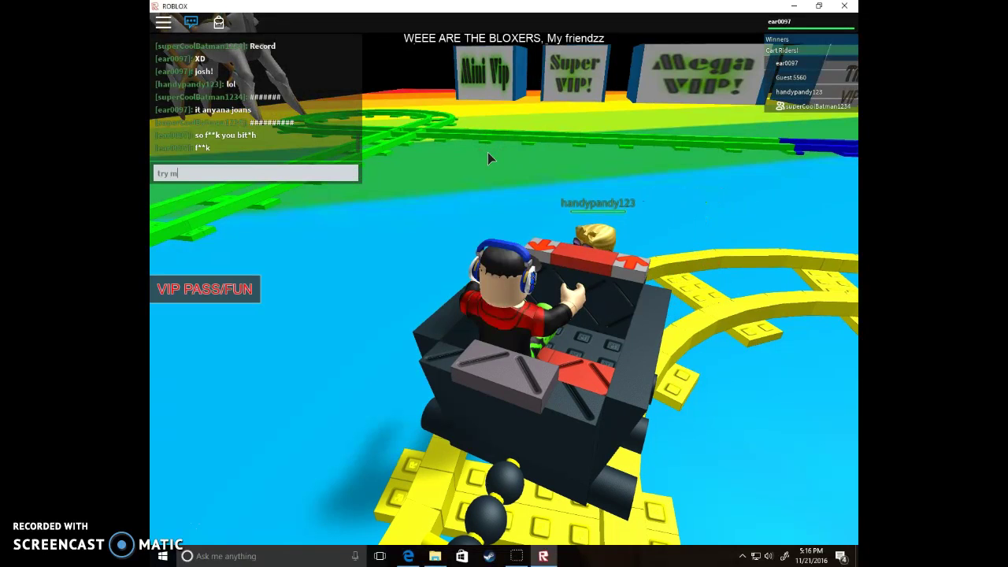
type("e")
key("Return")
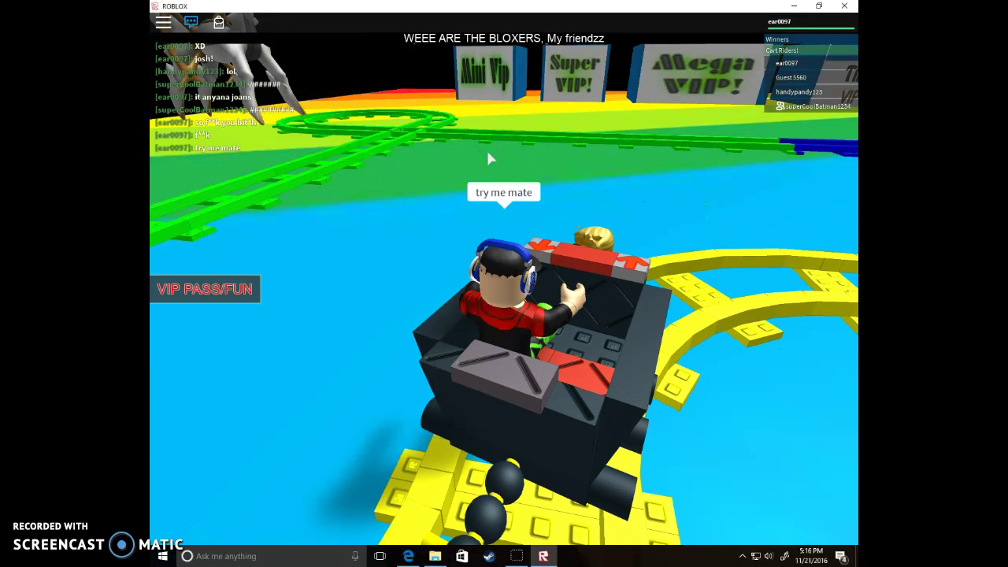
key("slash")
type("f**k off*:")
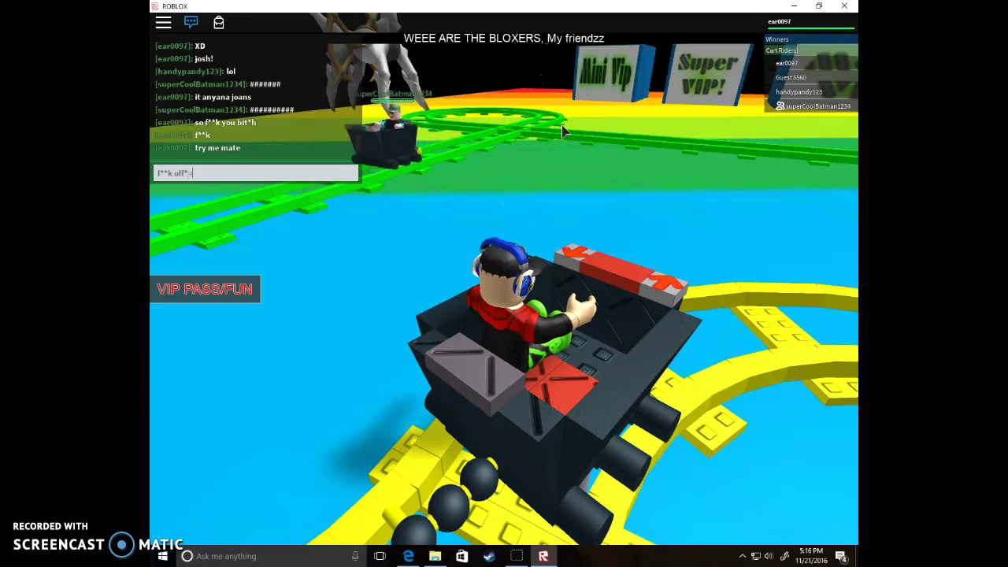
key("Return")
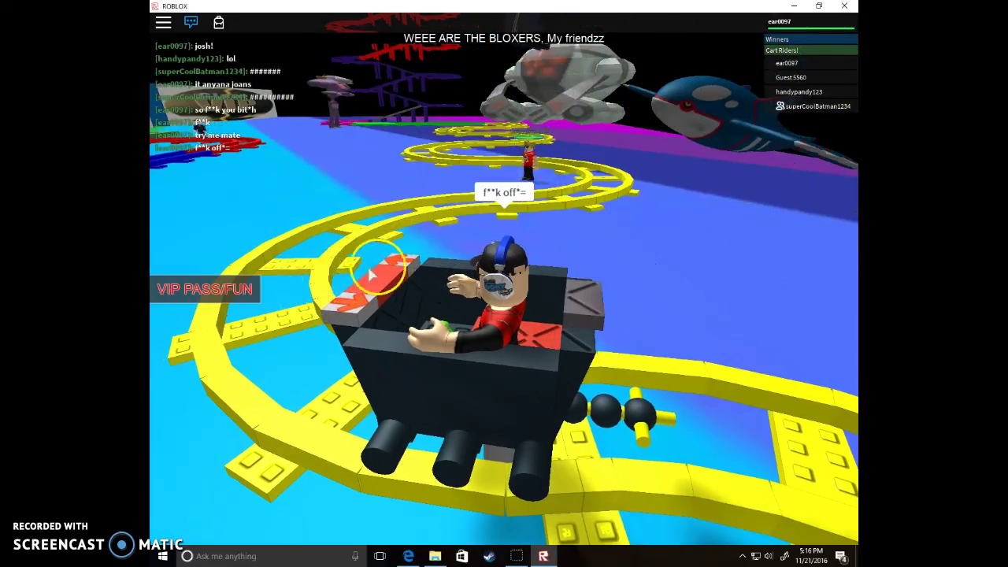
Speed the cart forward along the winding yellow track.
left_click(424, 263)
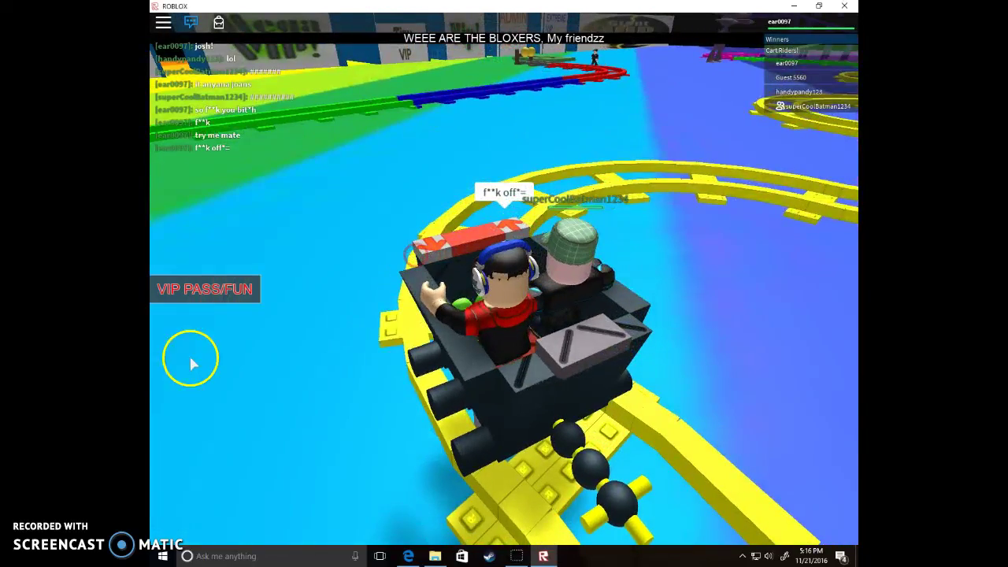
left_click(601, 195)
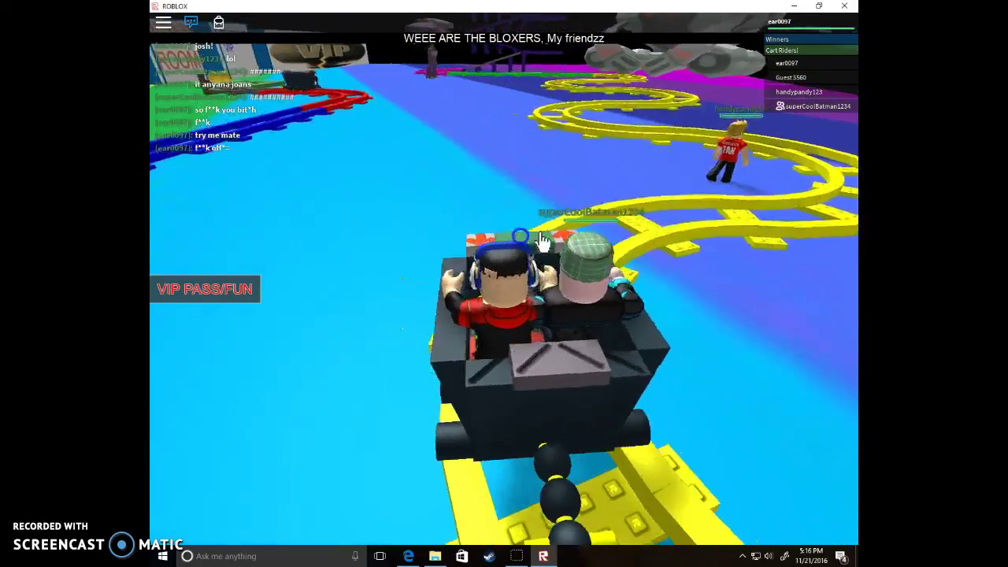
left_click(653, 332)
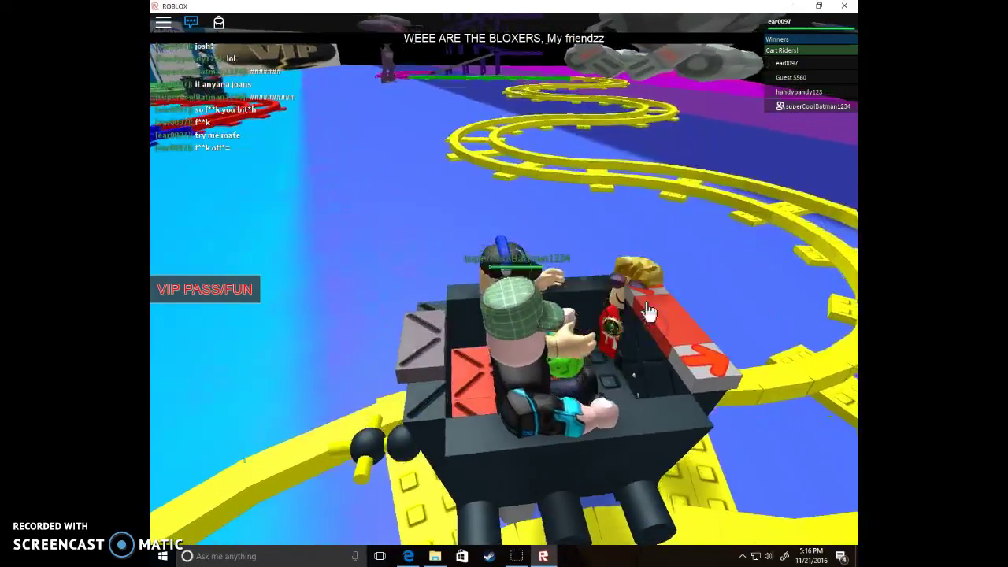
left_click(638, 263)
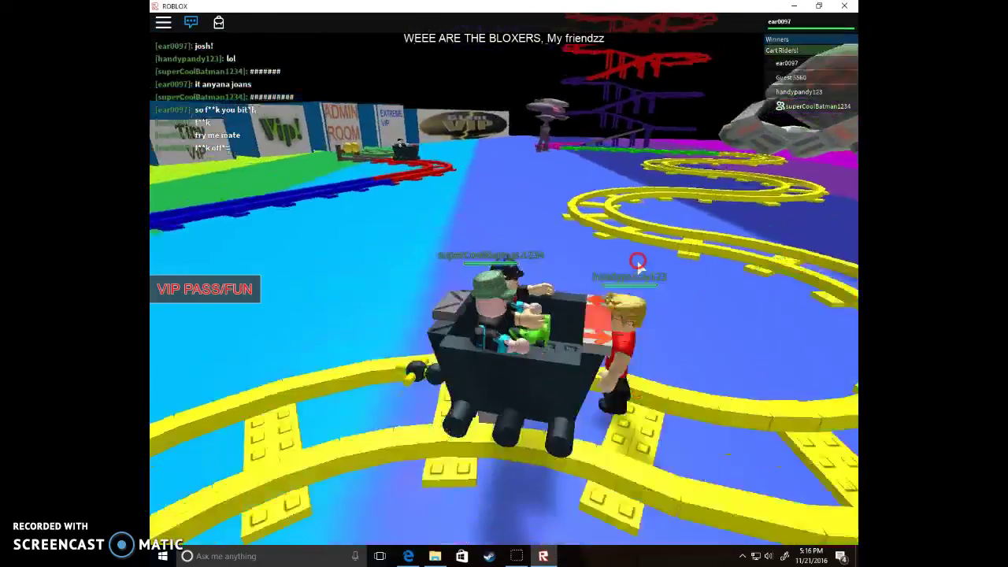
Send two short rude replies in the group chat while adjusting the cart's speed.
key("slash")
type("f")
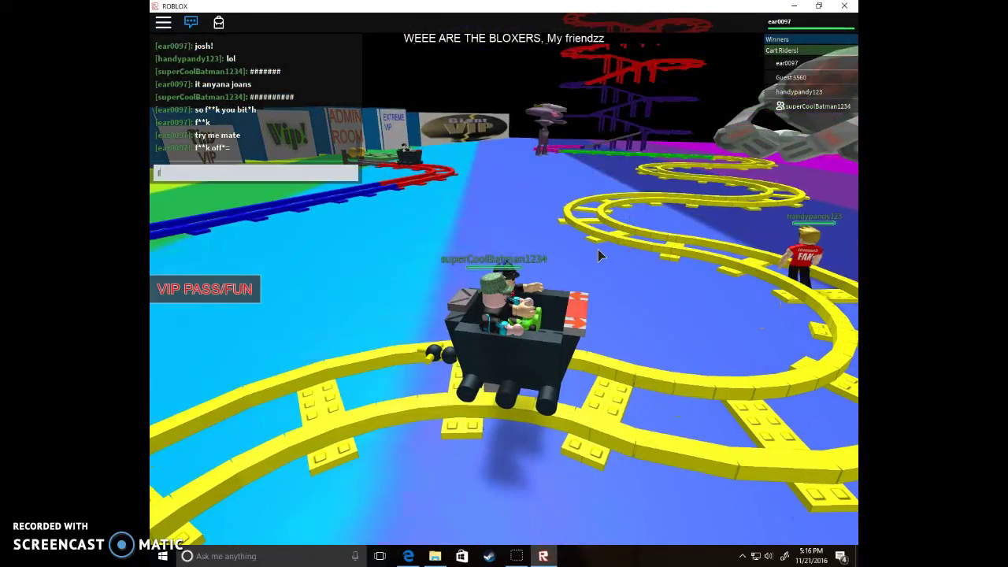
type("**k o")
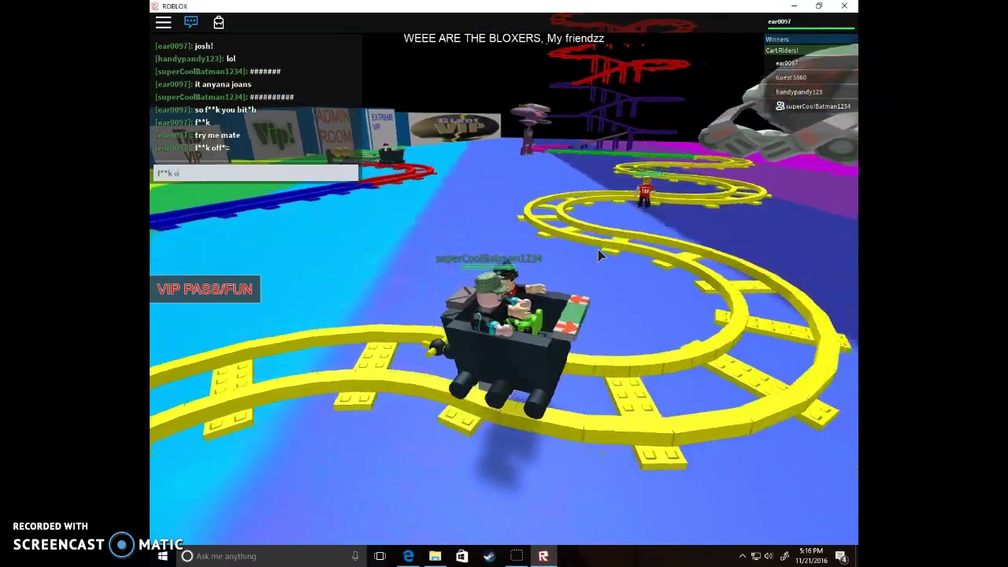
type("ff")
key("Return")
left_click(516, 309)
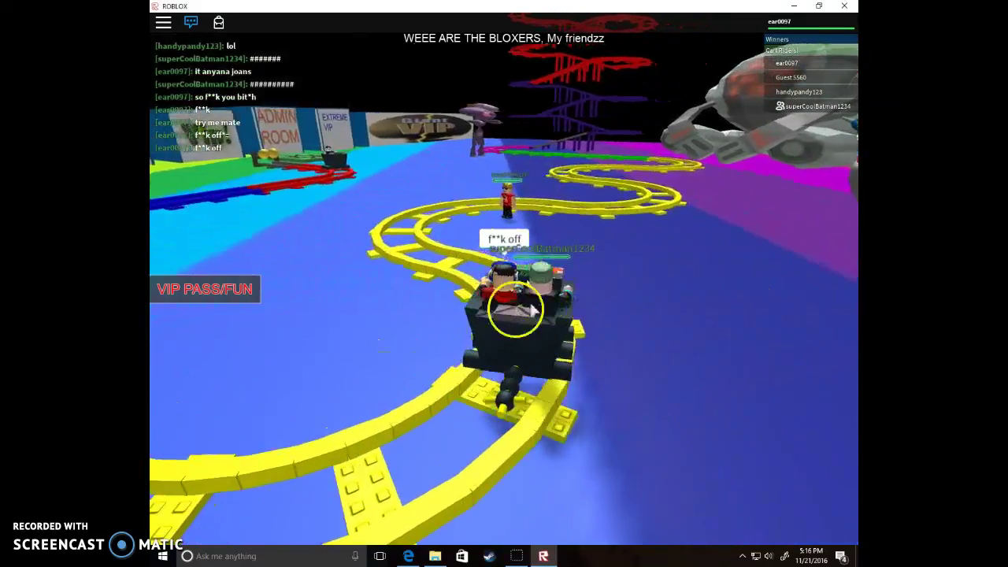
scroll(520, 276, "up", 3)
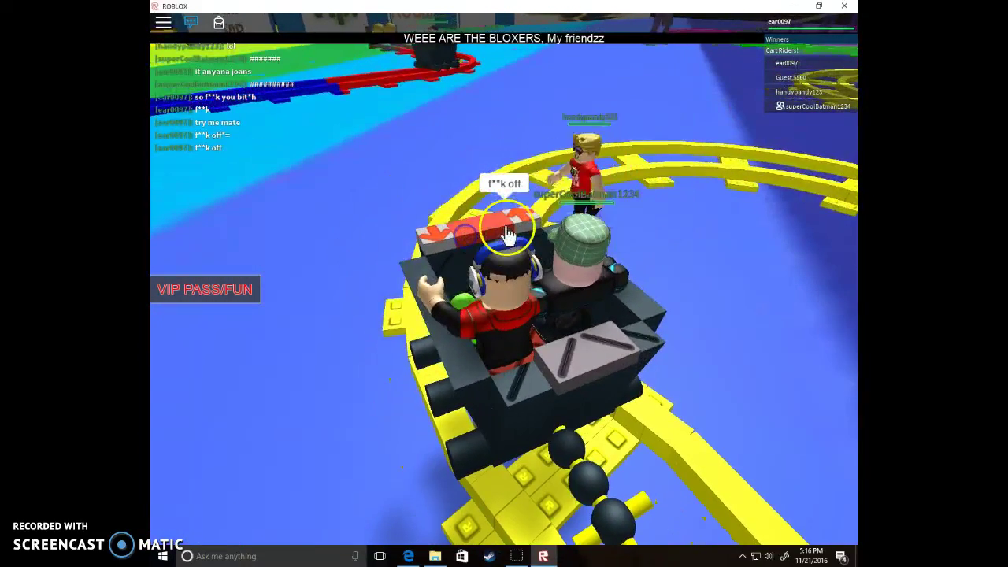
key("slash")
type("f**k")
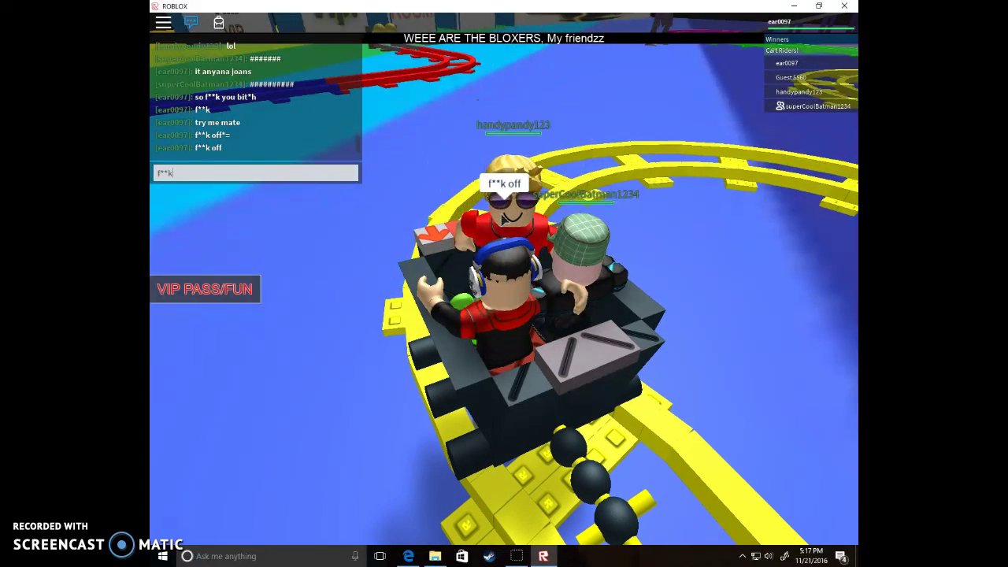
key("Return")
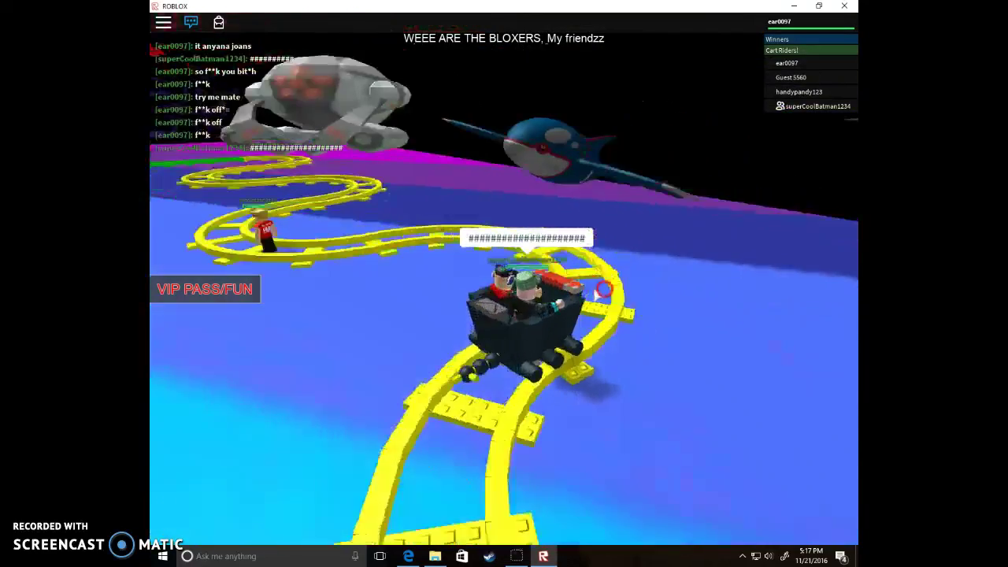
Drive the cart onto the purple and red tracks, turning the camera to look ahead.
left_click(573, 254)
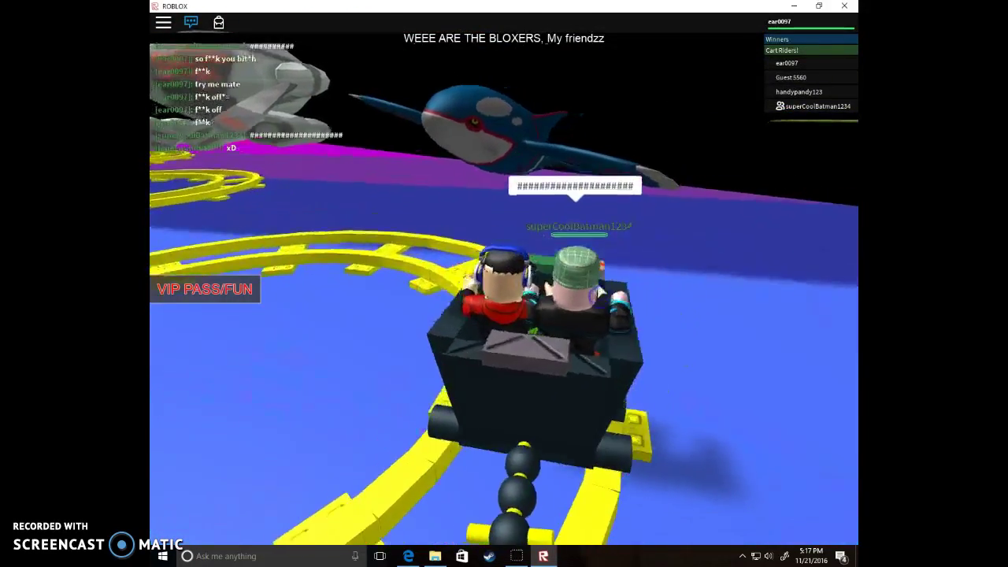
left_click(522, 254)
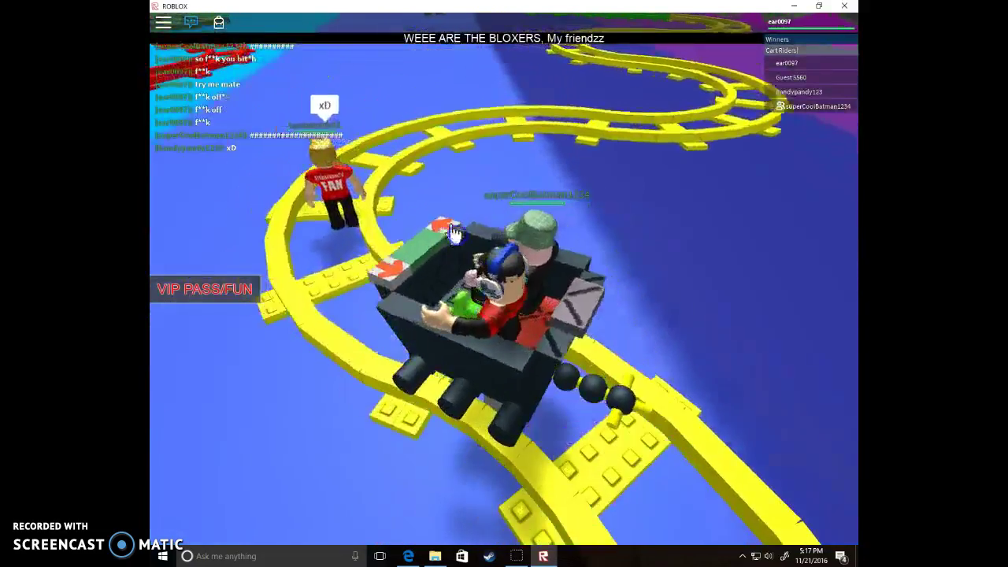
left_click(599, 237)
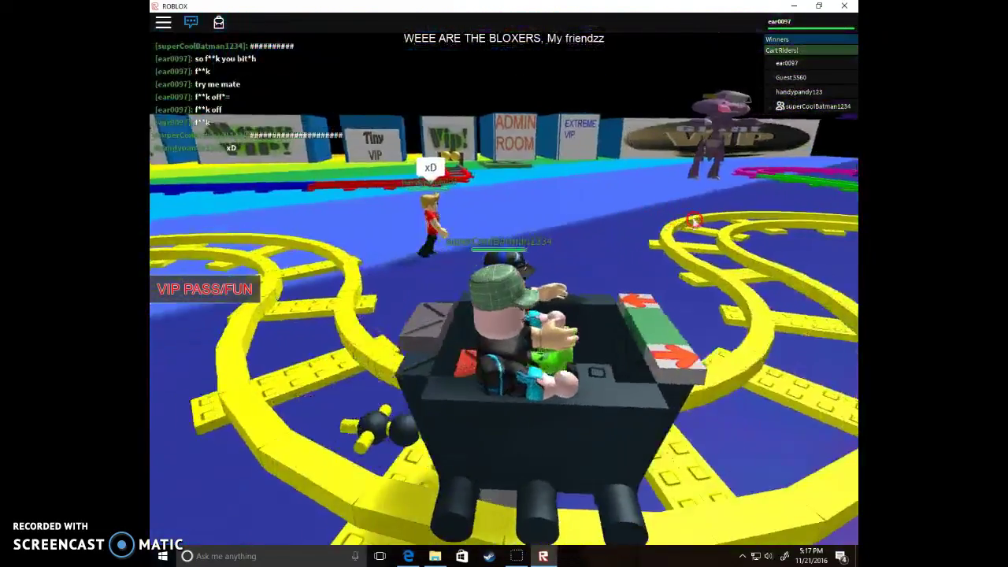
left_click(668, 292)
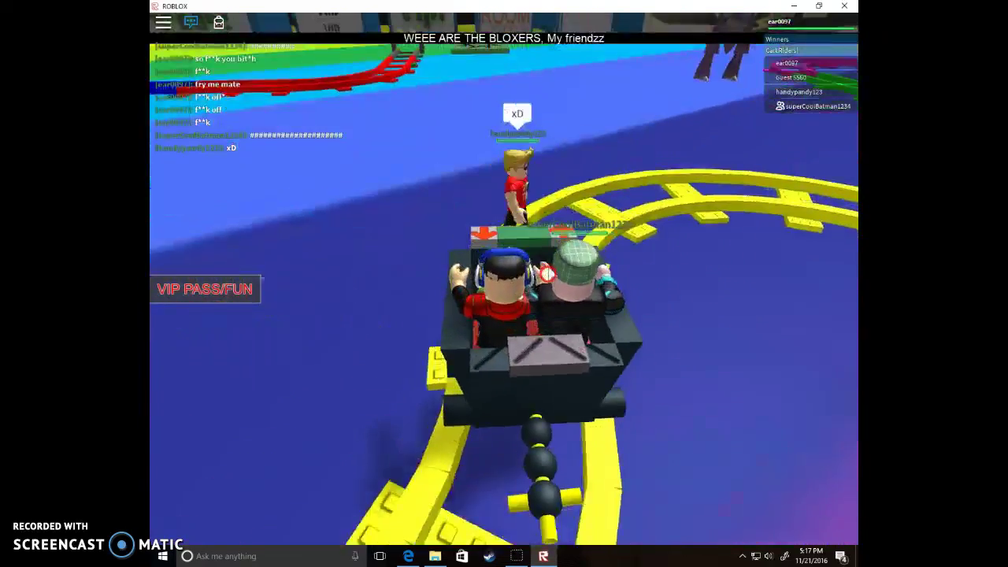
left_click(574, 236)
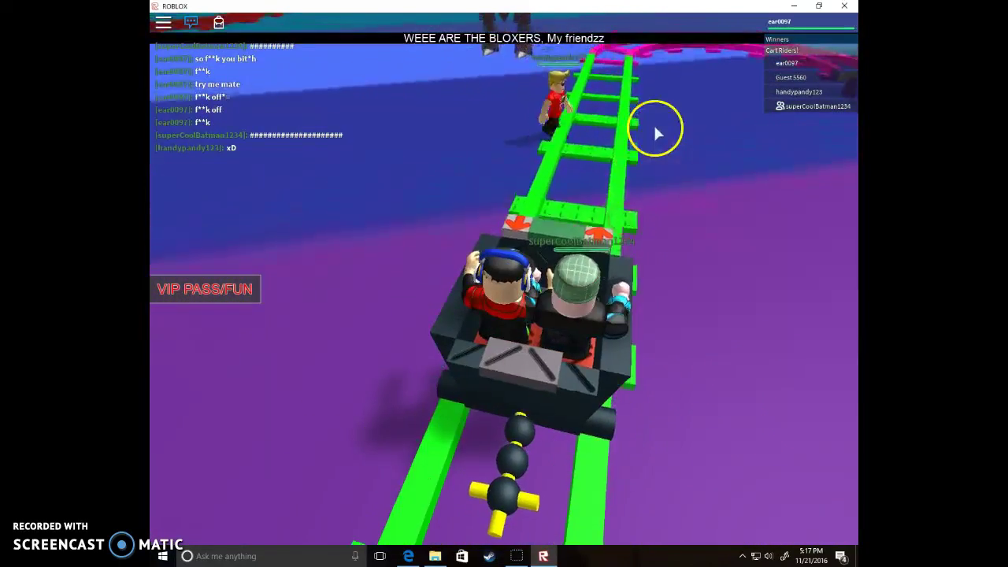
right_click(656, 132)
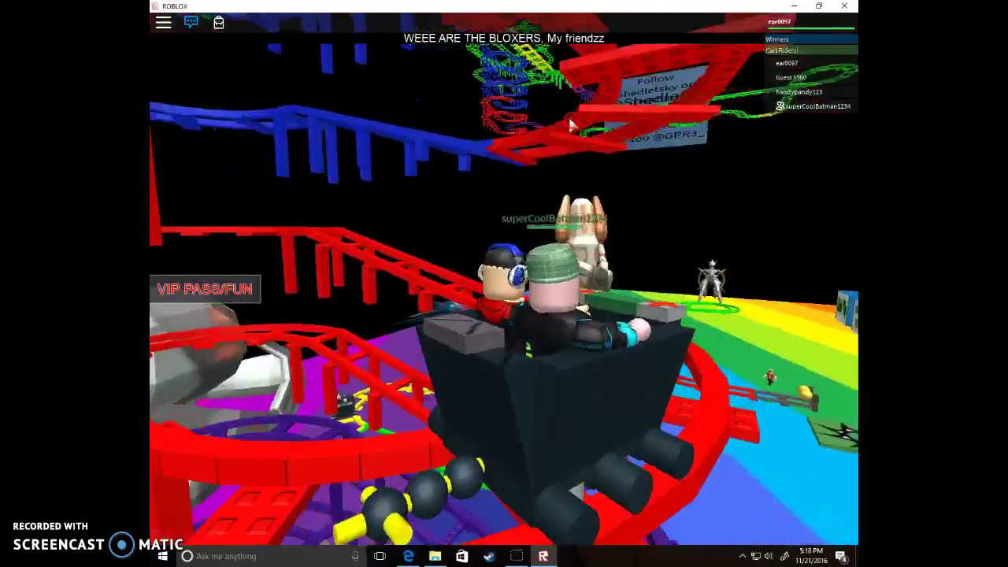
Swing the camera around the cart as it climbs onto the green elevated track.
left_click_drag(549, 117, 570, 138)
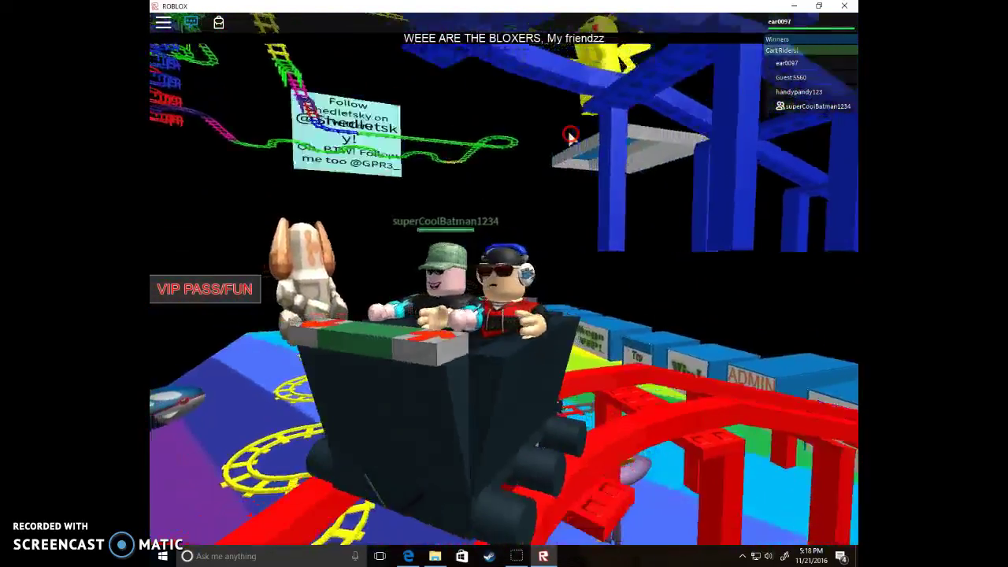
right_click(570, 137)
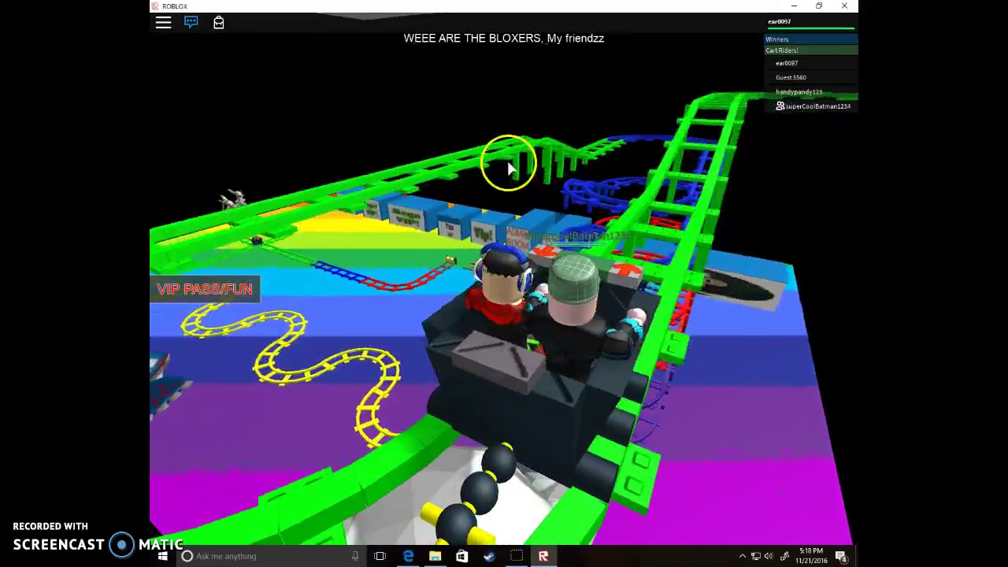
scroll(506, 286, "up", 5)
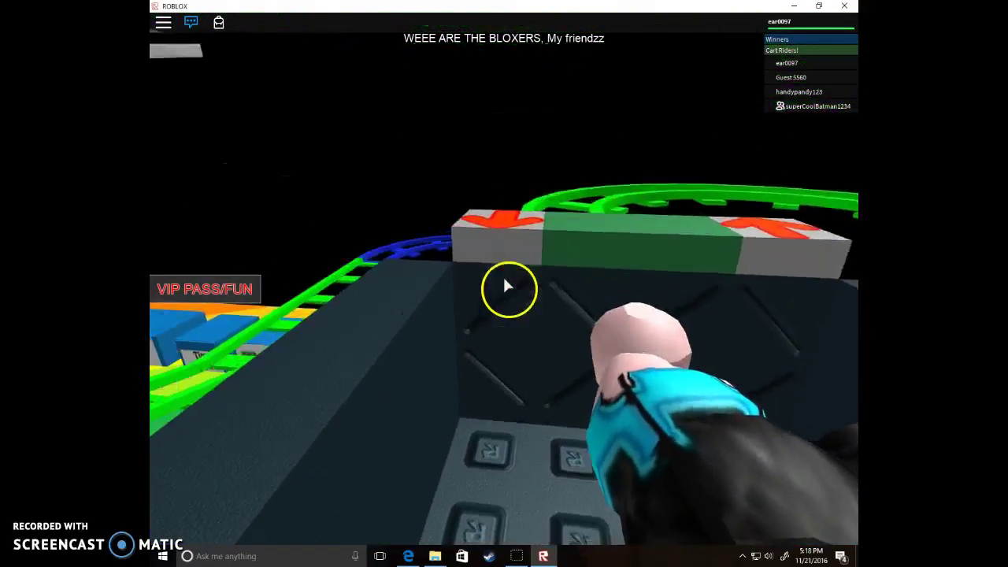
scroll(506, 286, "down", 3)
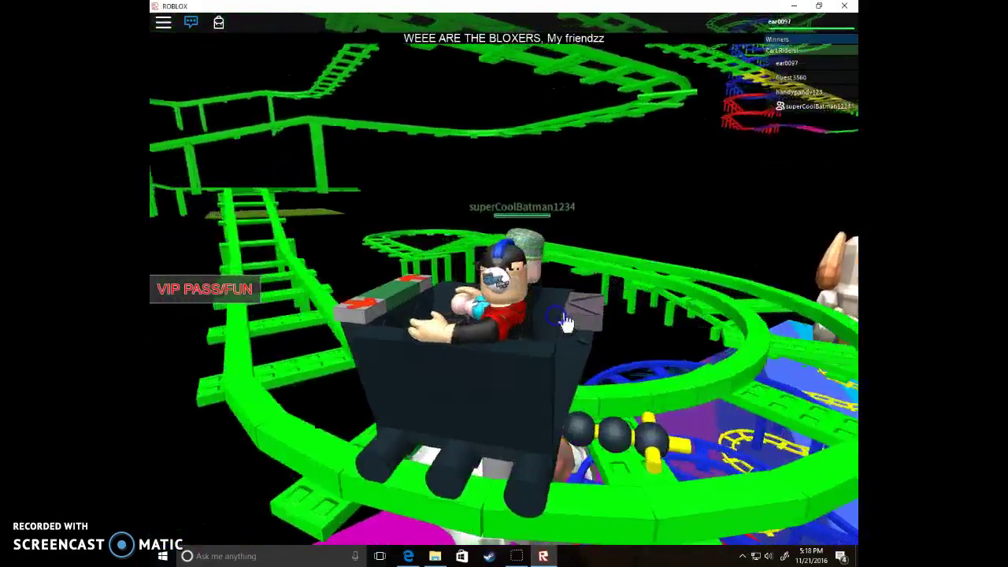
Swing the camera above and closer to the riders over the crisscrossing green tracks.
right_click(616, 246)
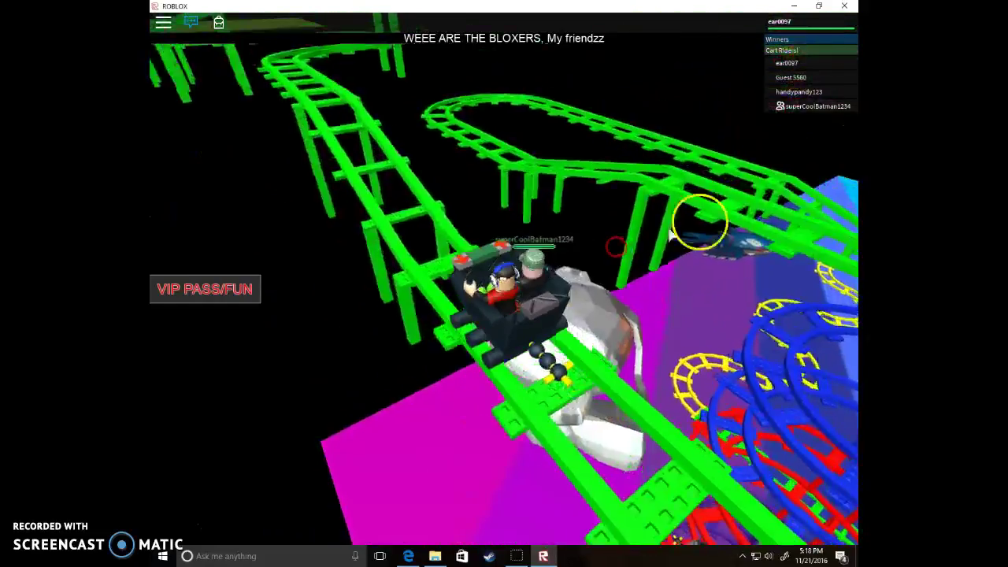
right_click(749, 238)
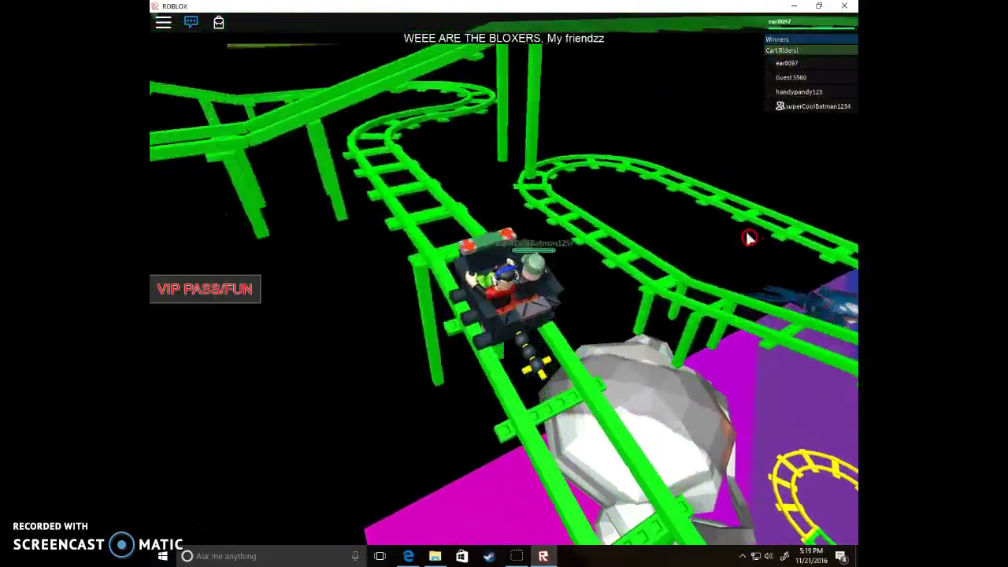
left_click_drag(729, 209, 641, 120)
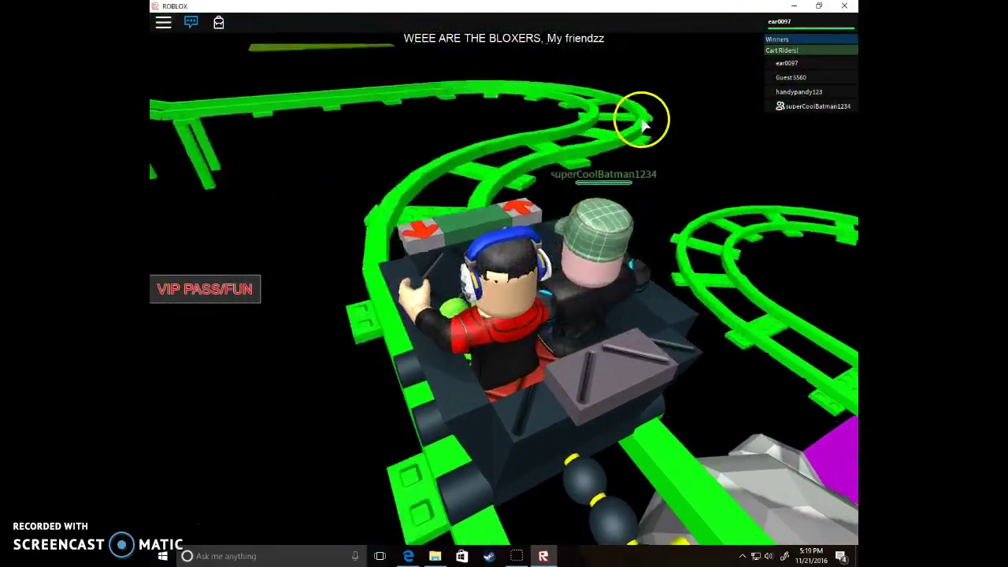
right_click(642, 119)
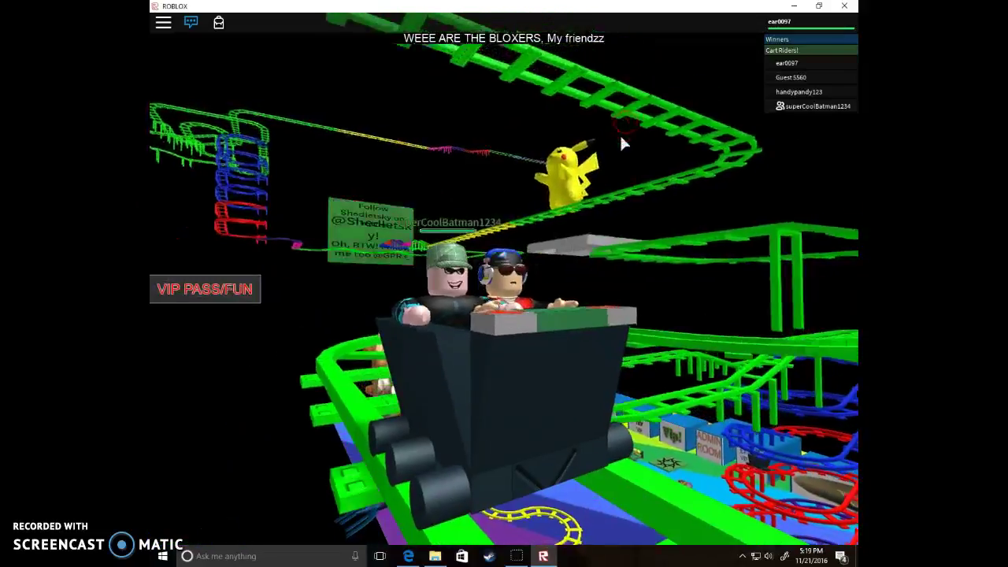
left_click(565, 142)
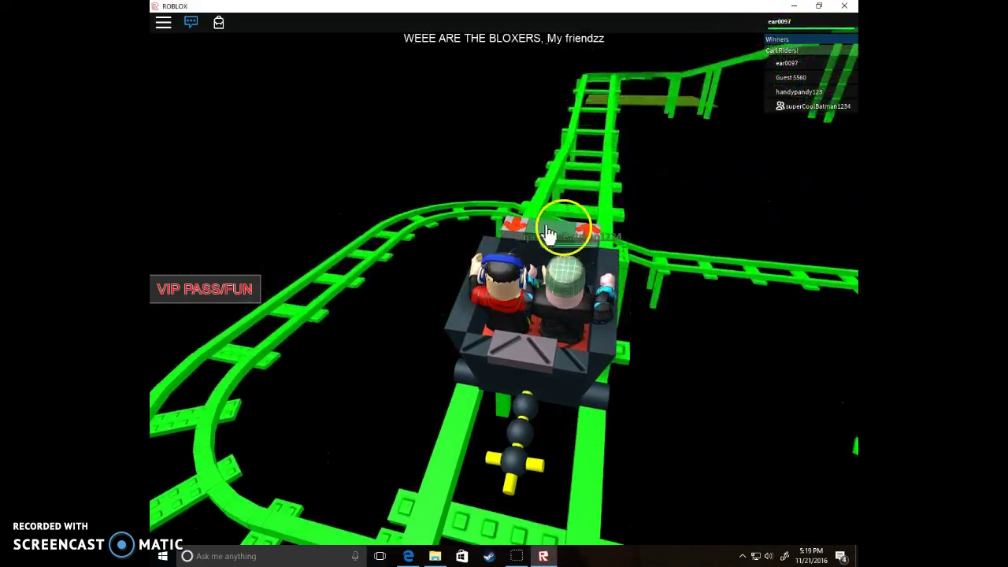
Drive the cart up the straight green track toward the pink sign and floating Pikachu.
left_click(621, 228)
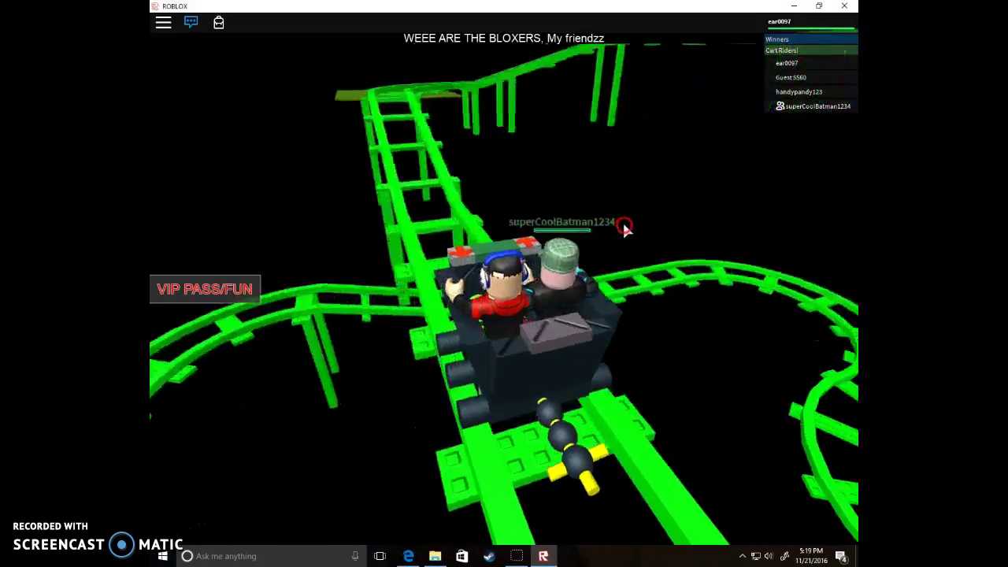
left_click(536, 183)
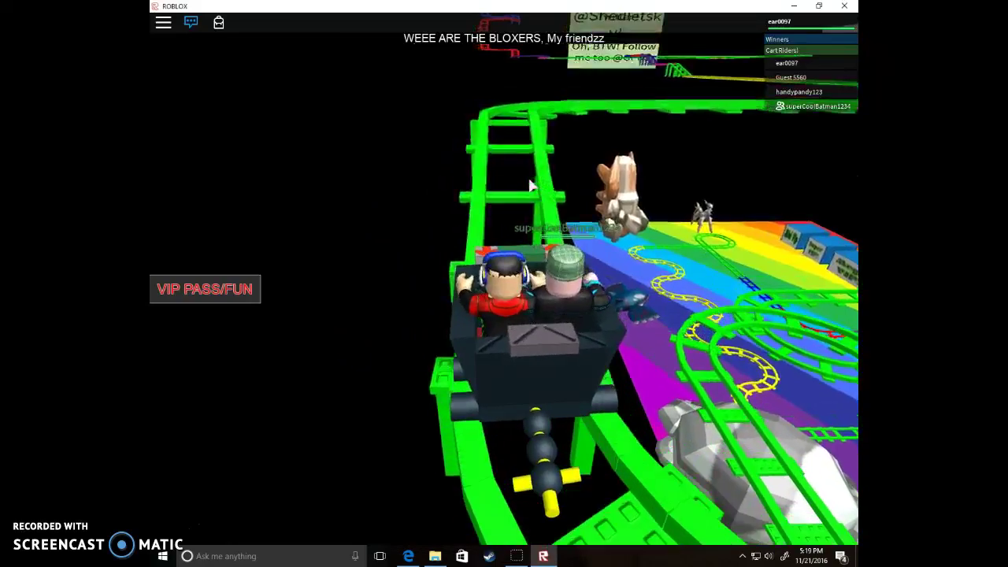
left_click(533, 182)
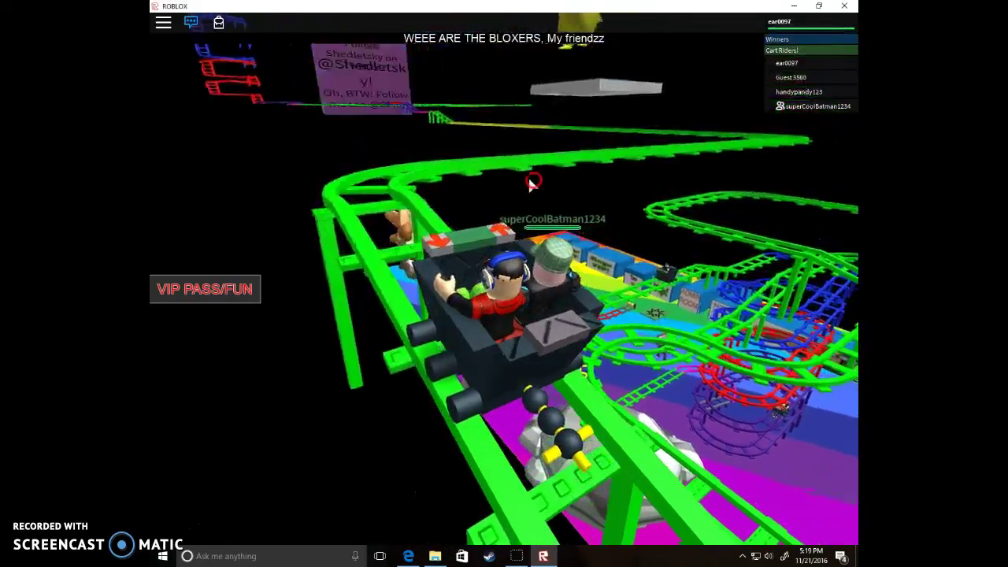
left_click(534, 181)
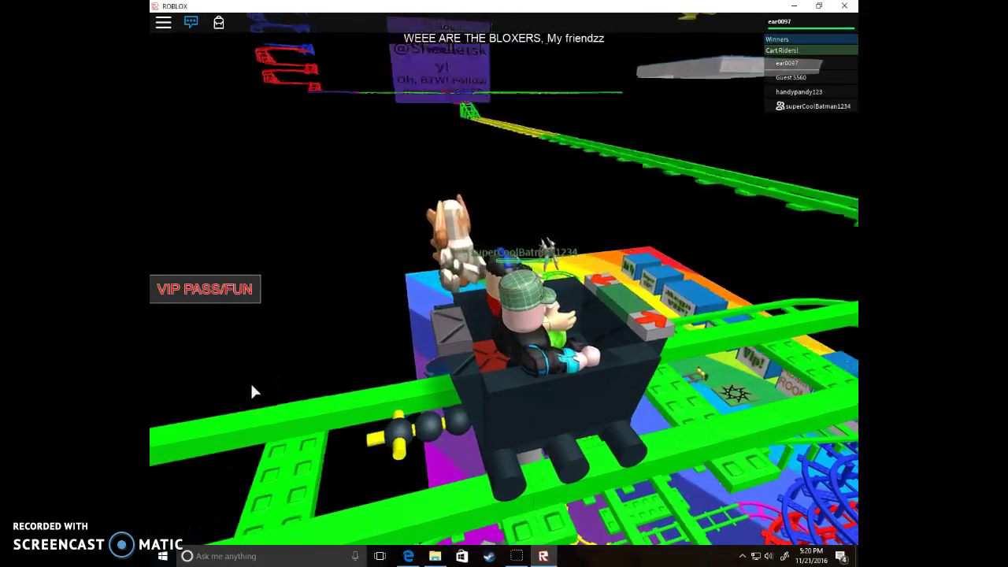
left_click(279, 333)
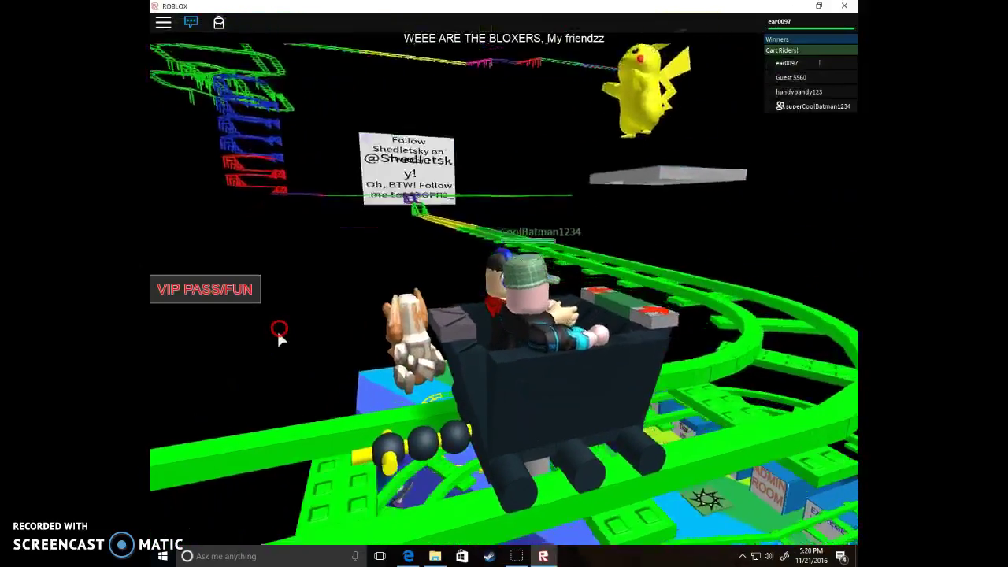